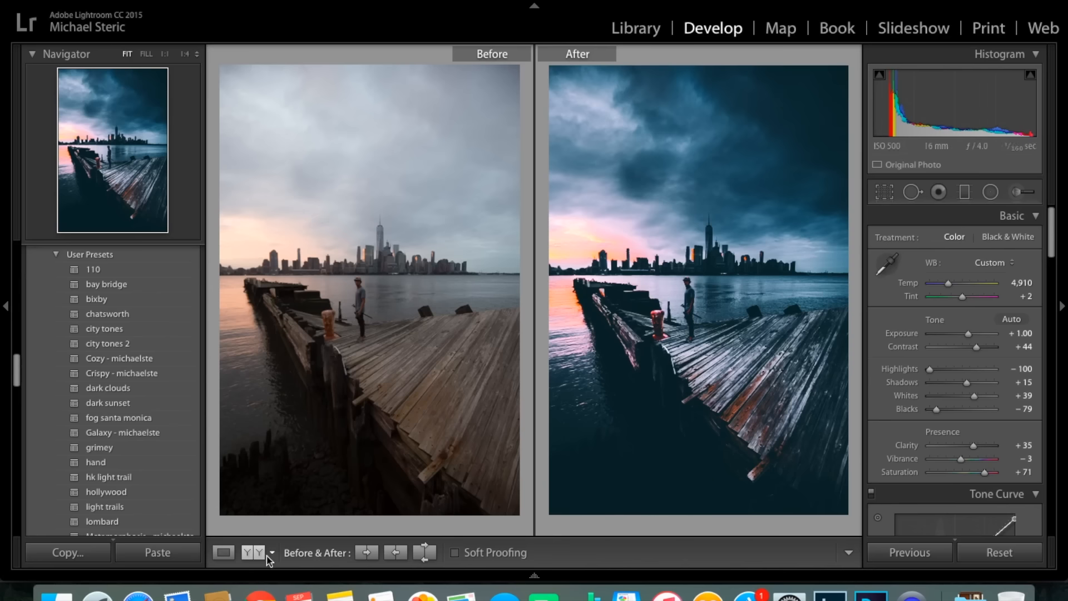
Close the before/after comparison and examine the man and the wooden pier planks at 1:1 zoom.
key("y")
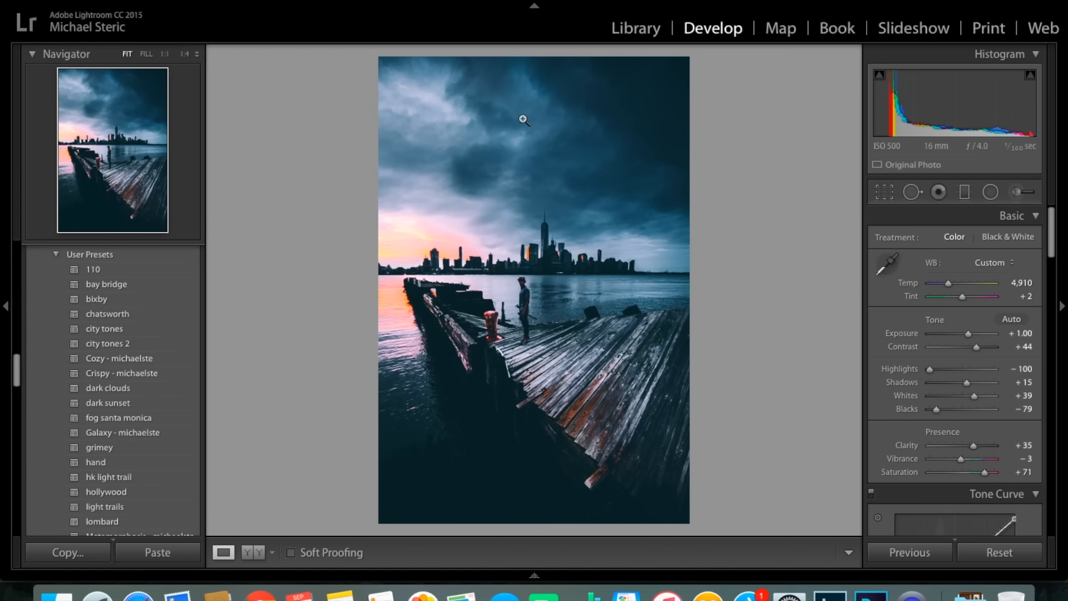
scroll(910, 400, "down", 15)
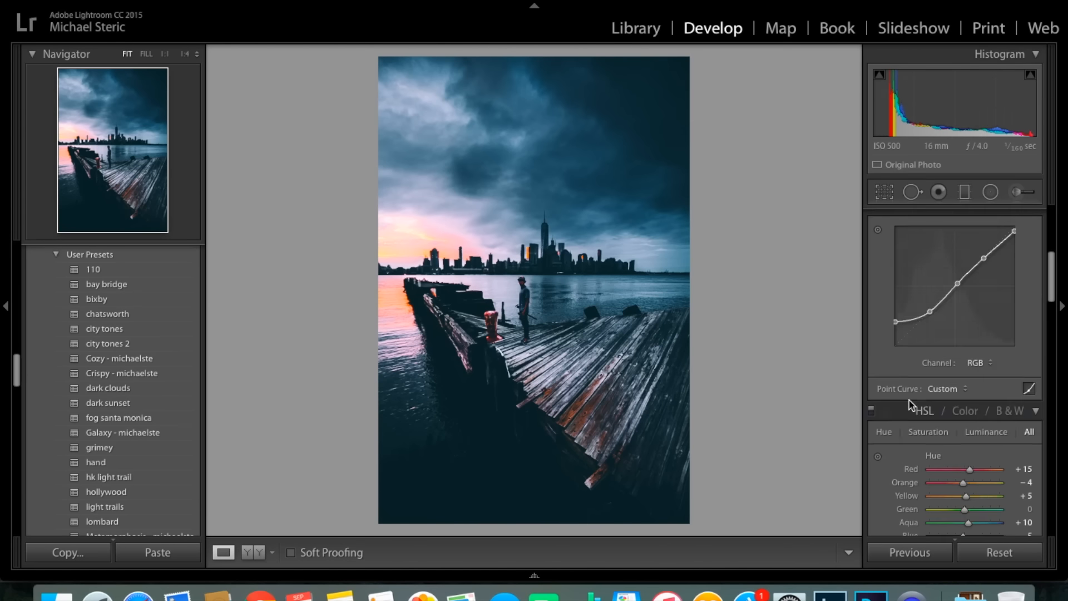
scroll(909, 400, "up", 15)
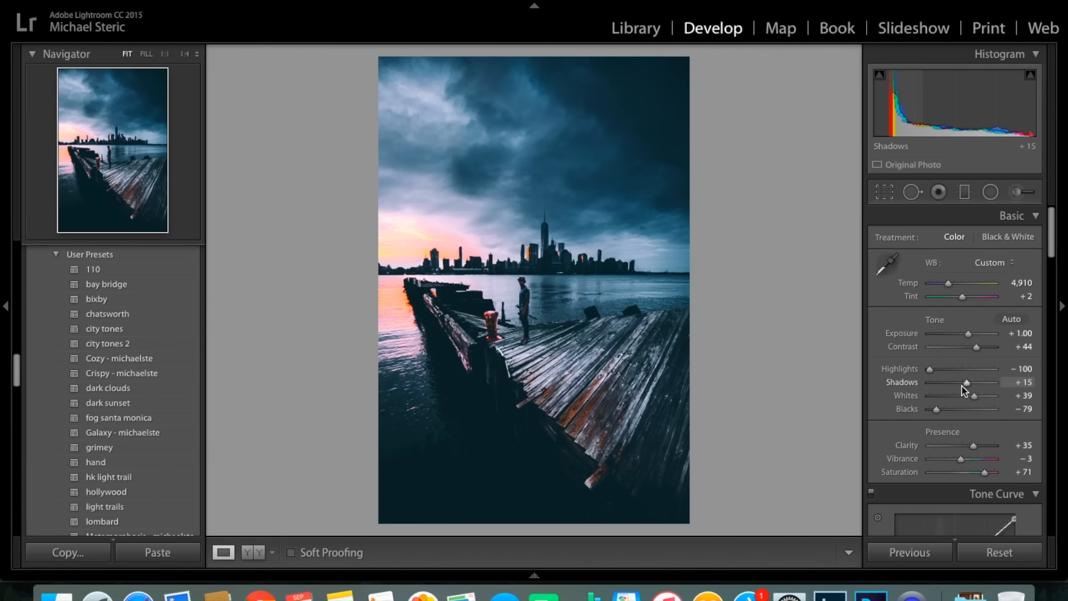
left_click(536, 327)
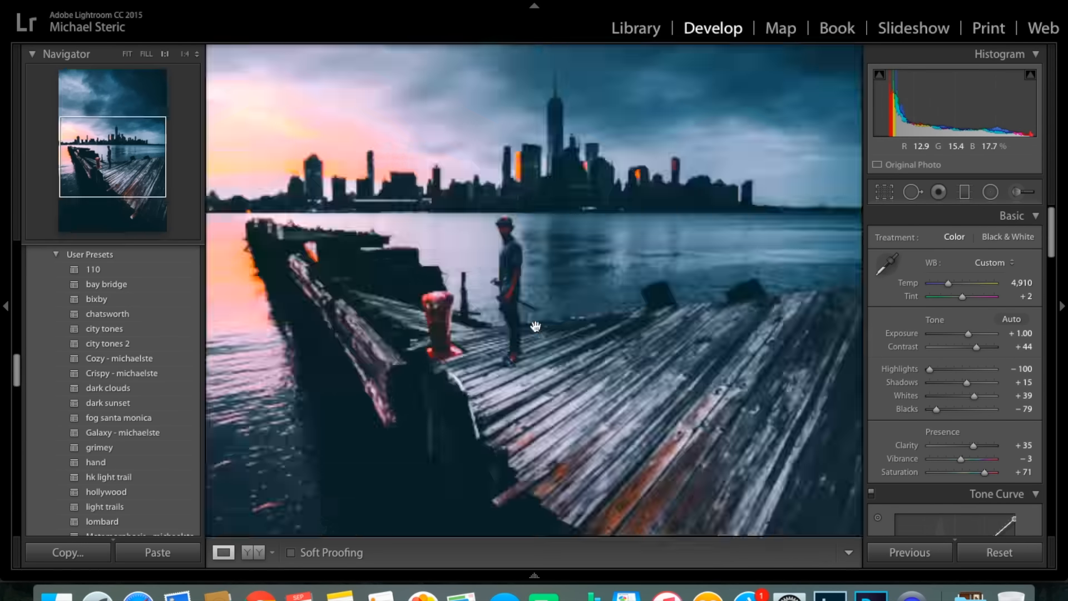
left_click_drag(498, 157, 601, 265)
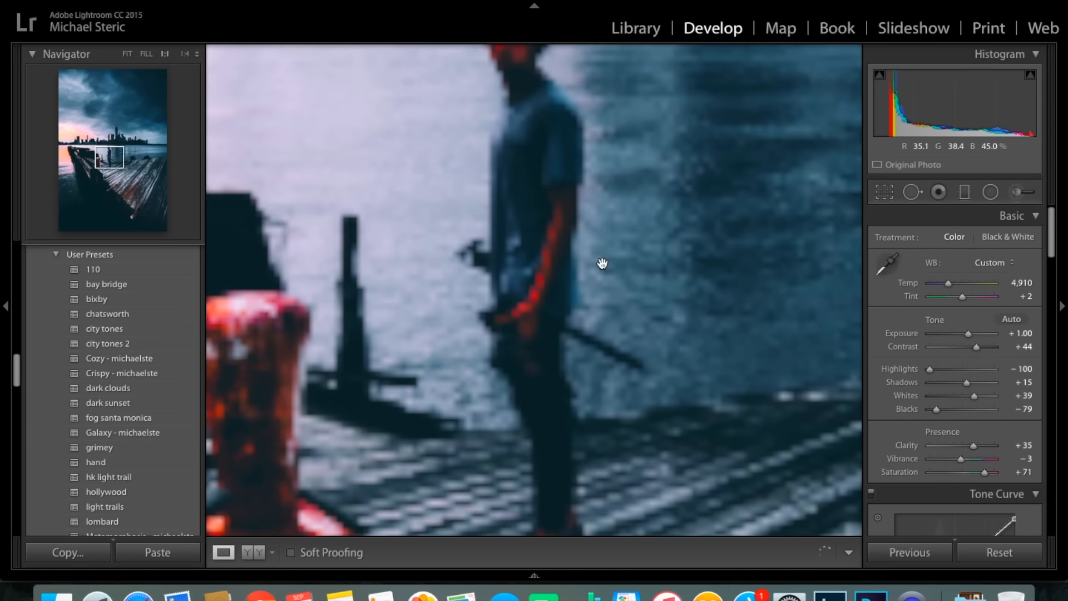
left_click_drag(589, 162, 184, 29)
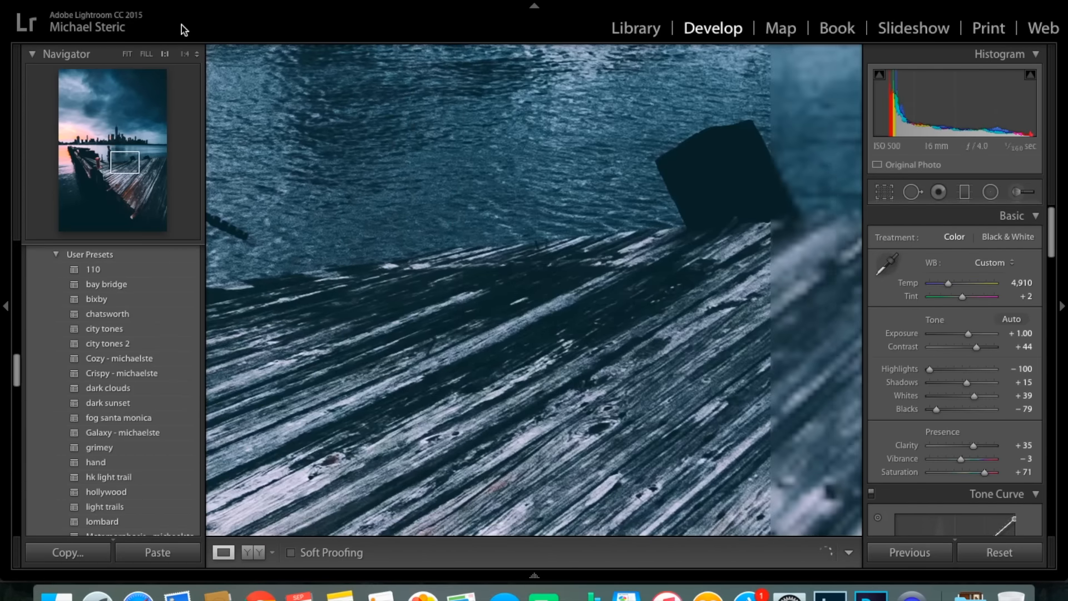
left_click(423, 165)
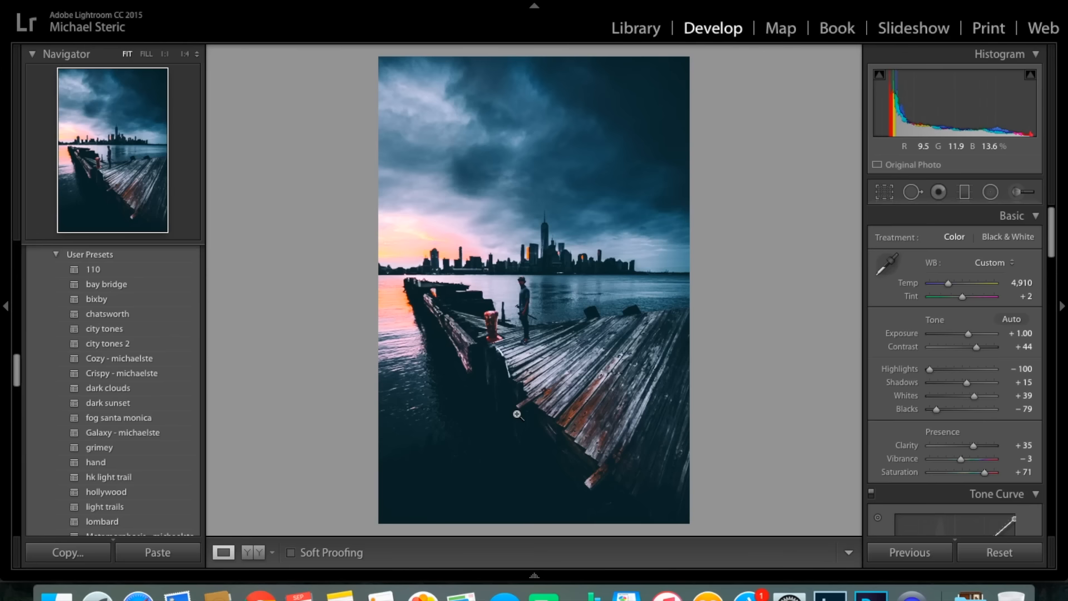
Compare the original and edited photo side by side and return to the single-image view.
mouse_move(248, 557)
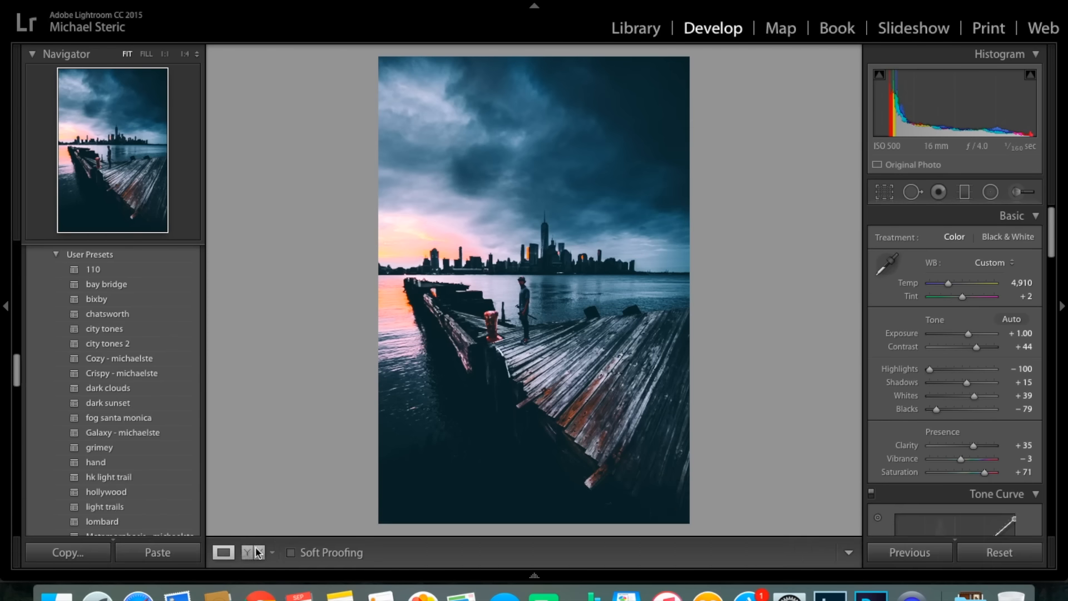
left_click(258, 553)
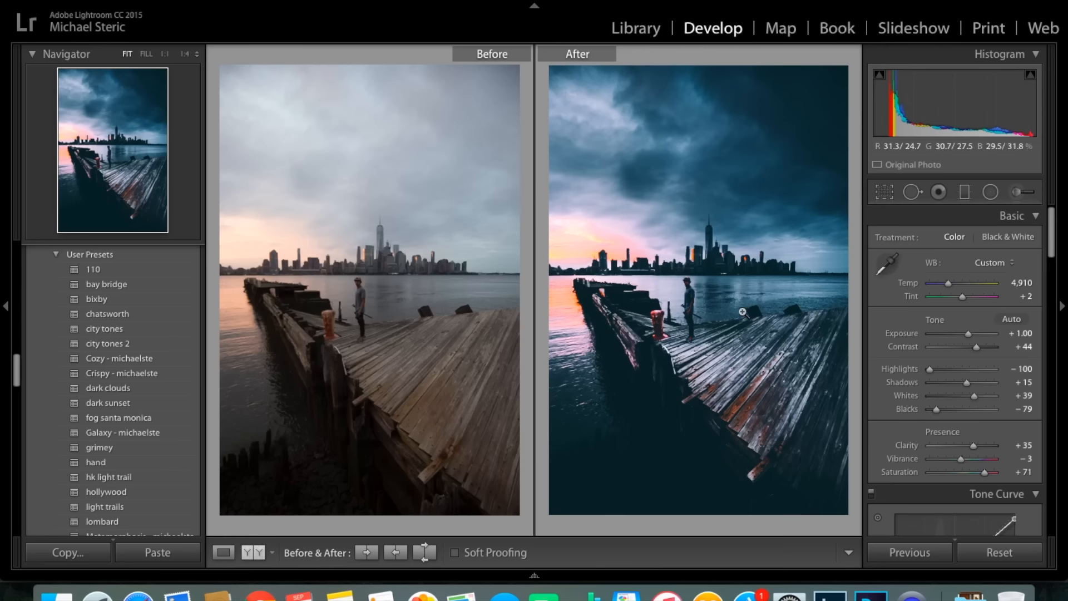
key("y")
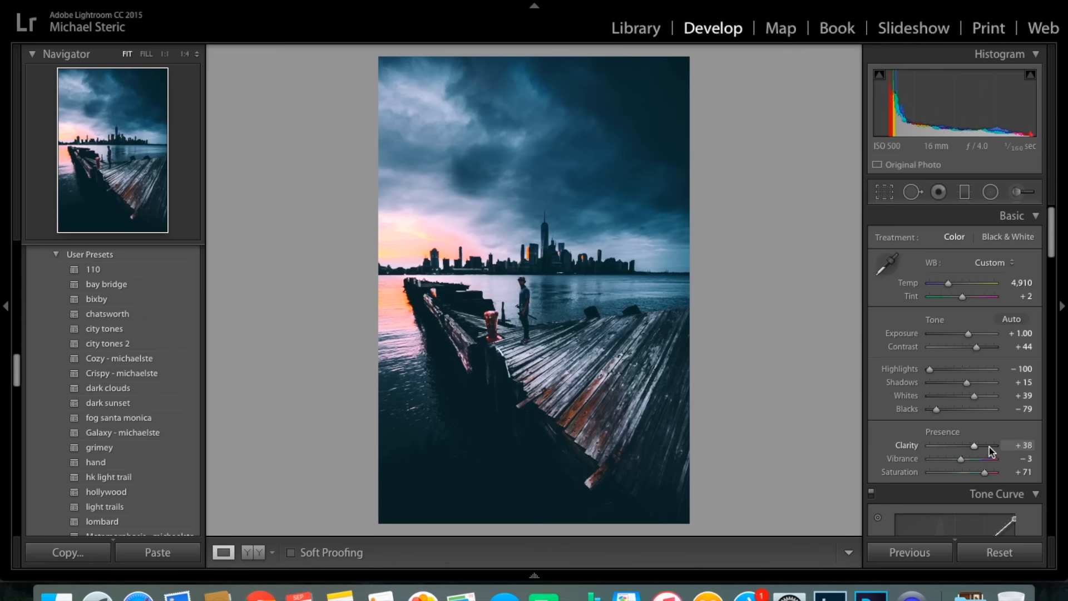
Try a Clarity of +84 on the photo and undo it.
left_click(990, 447)
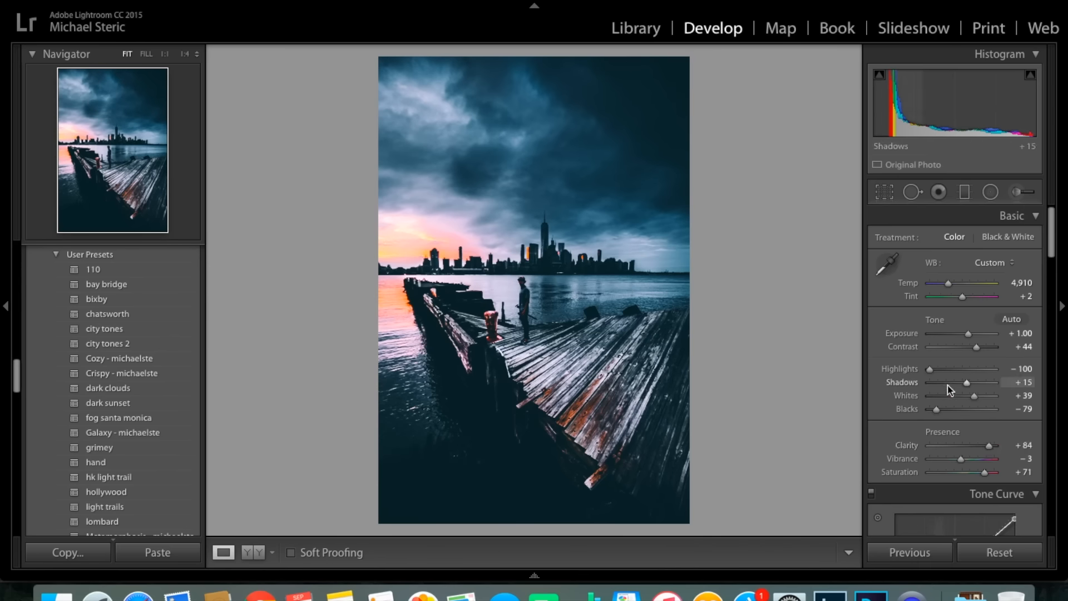
key("super+z")
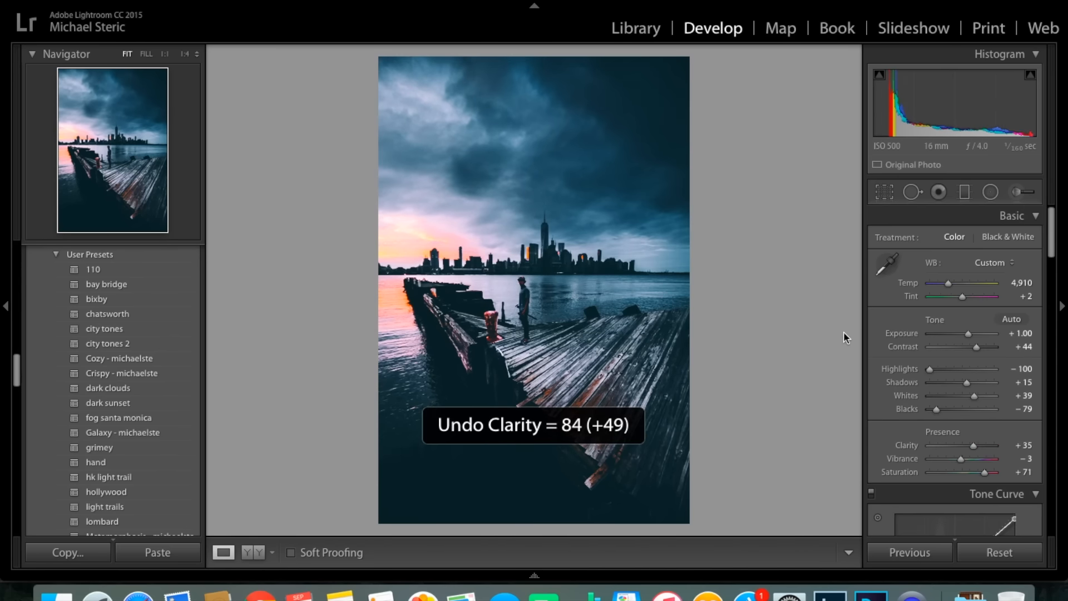
Try flattening the RGB tone curve to a straight diagonal line and undo the change.
scroll(964, 420, "down", 2)
scroll(965, 420, "down", 1)
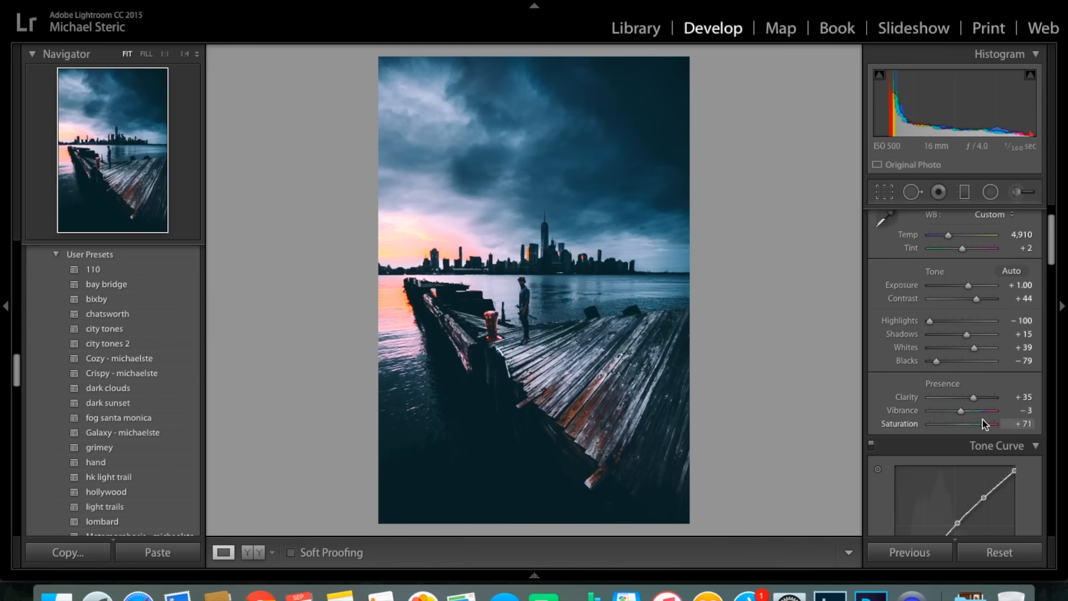
scroll(984, 428, "down", 5)
scroll(984, 433, "up", 1)
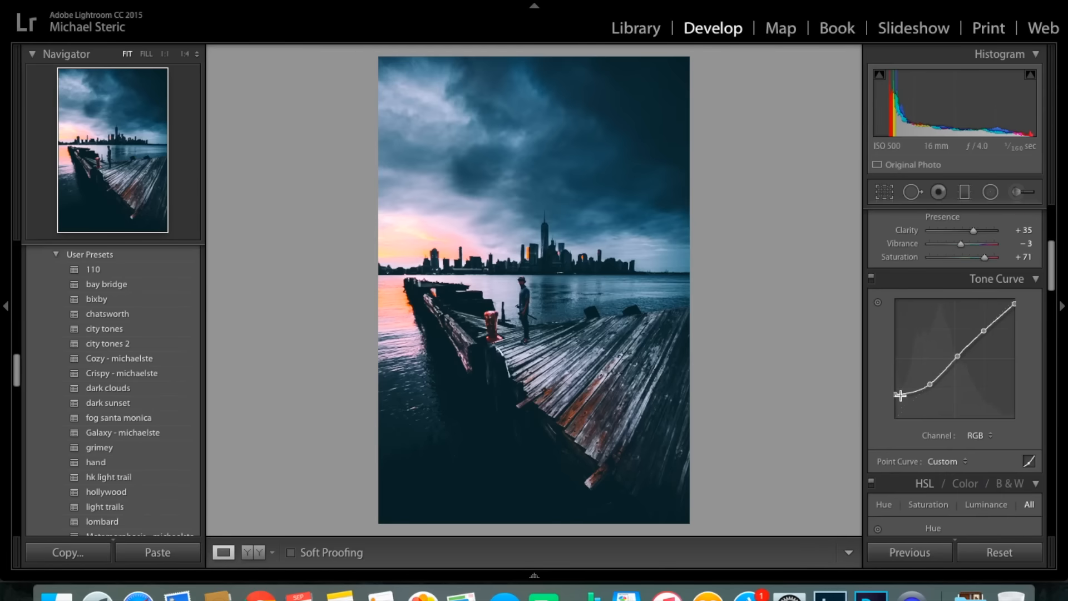
right_click(981, 339)
left_click(988, 344)
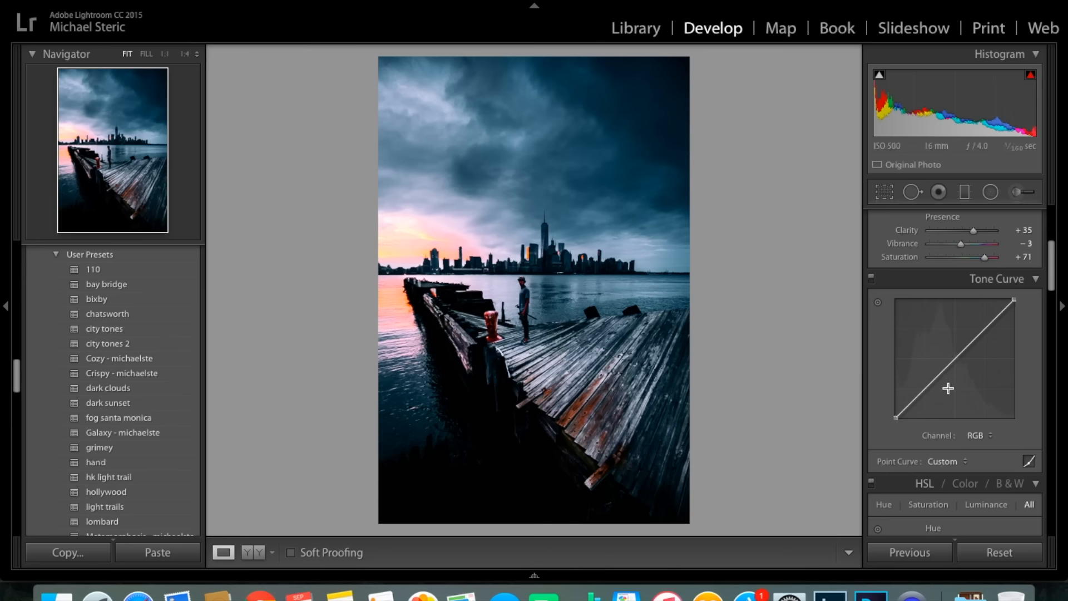
key("super+z")
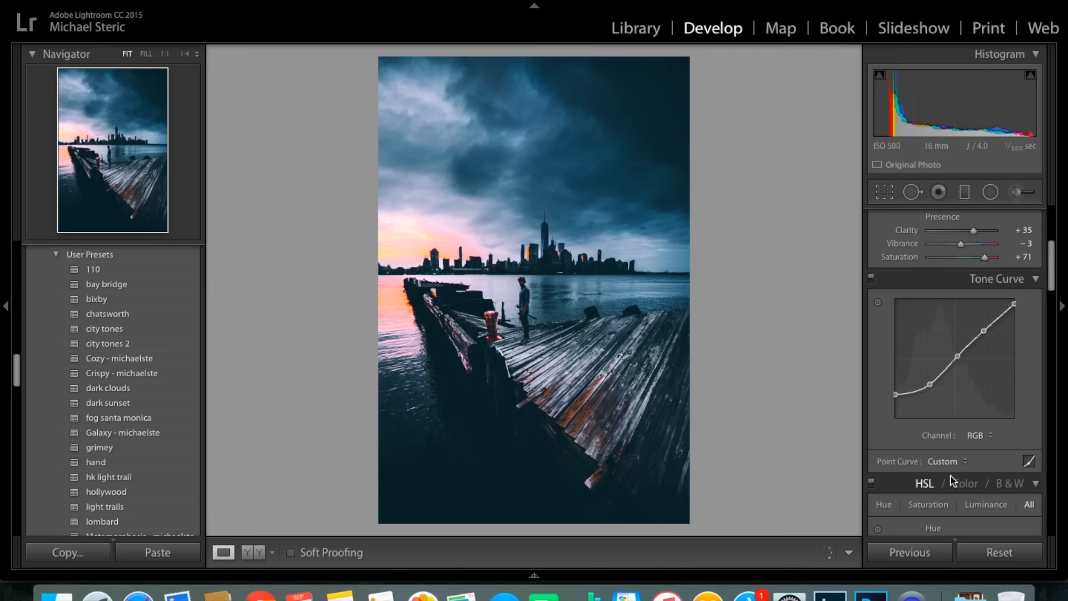
Review the HSL hue, saturation and luminance values, Split Toning, Sharpening and Noise Reduction settings.
scroll(974, 476, "down", 8)
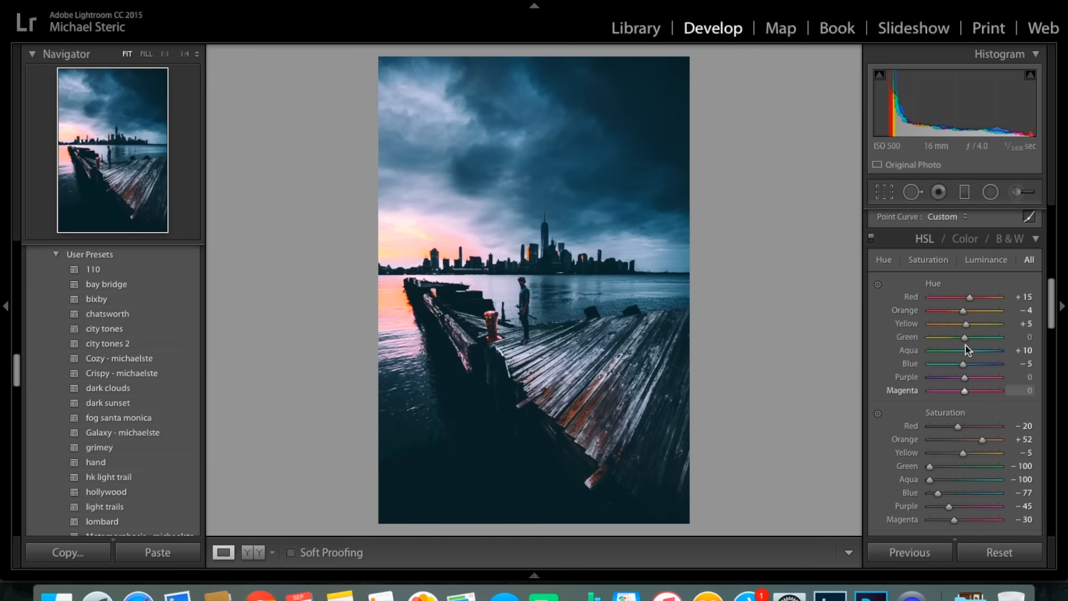
scroll(891, 347, "down", 3)
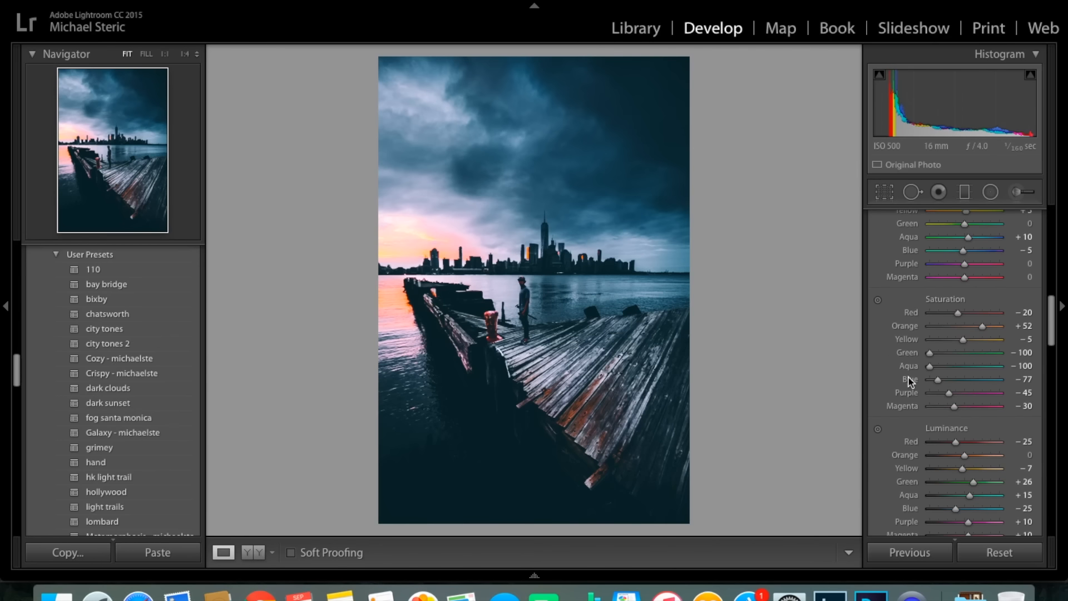
scroll(956, 406, "down", 3)
scroll(974, 362, "down", 5)
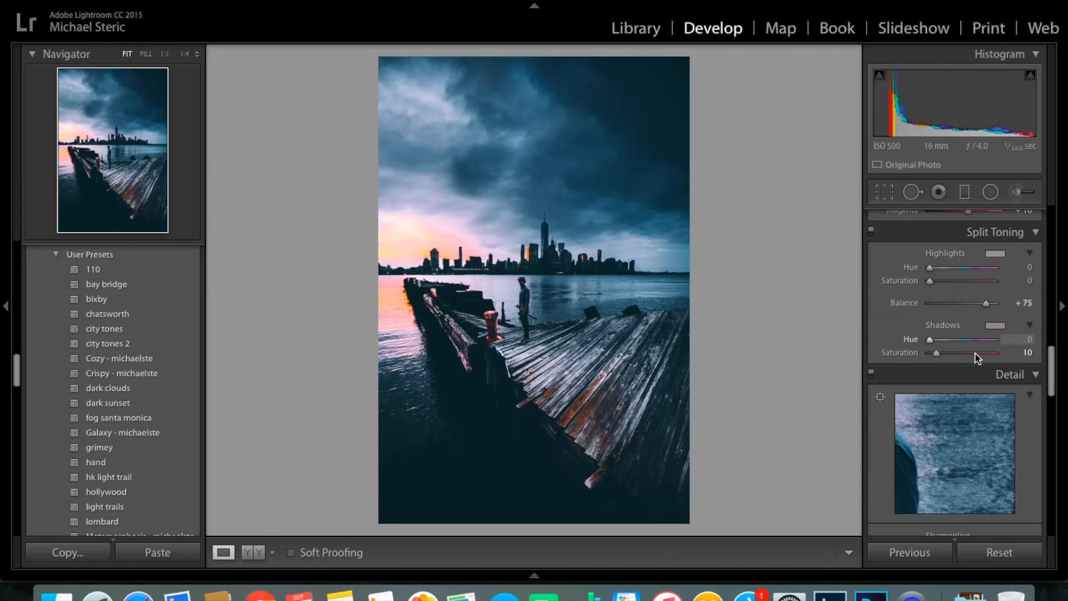
scroll(969, 336, "down", 2)
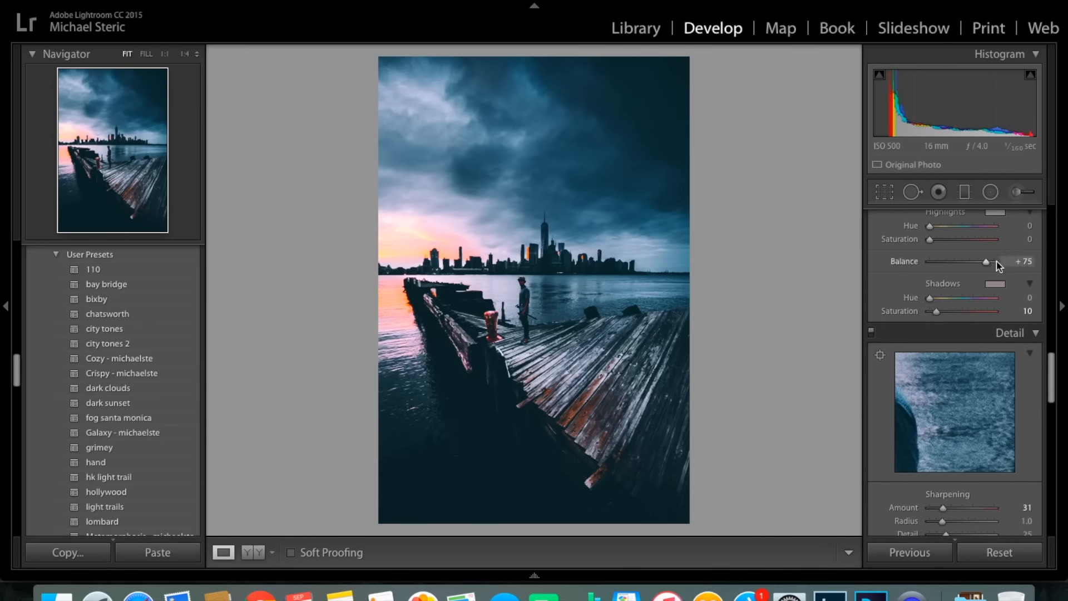
scroll(979, 334, "down", 3)
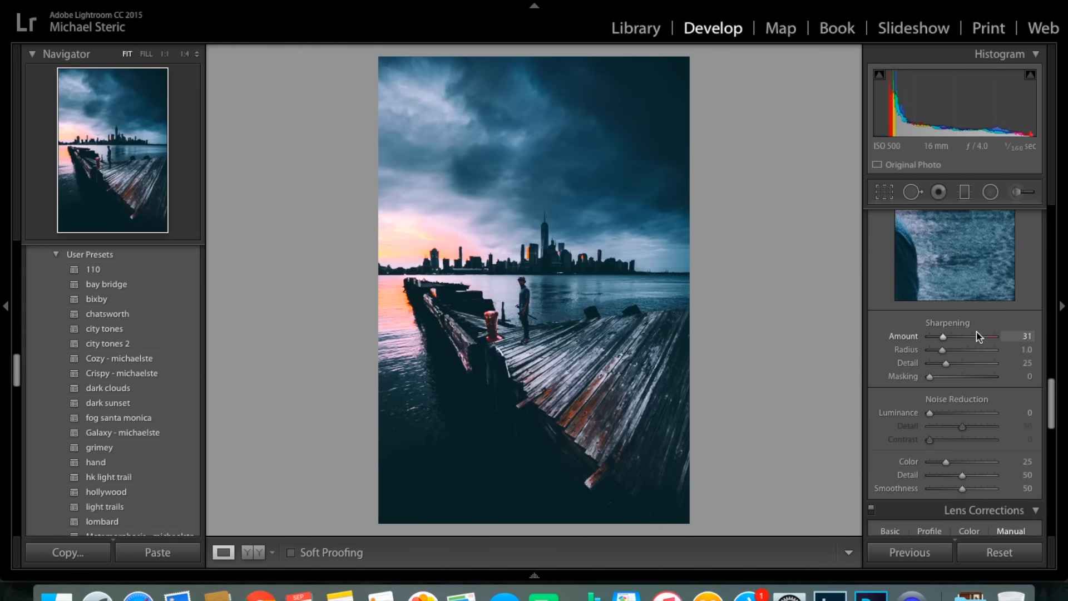
scroll(954, 341, "down", 3)
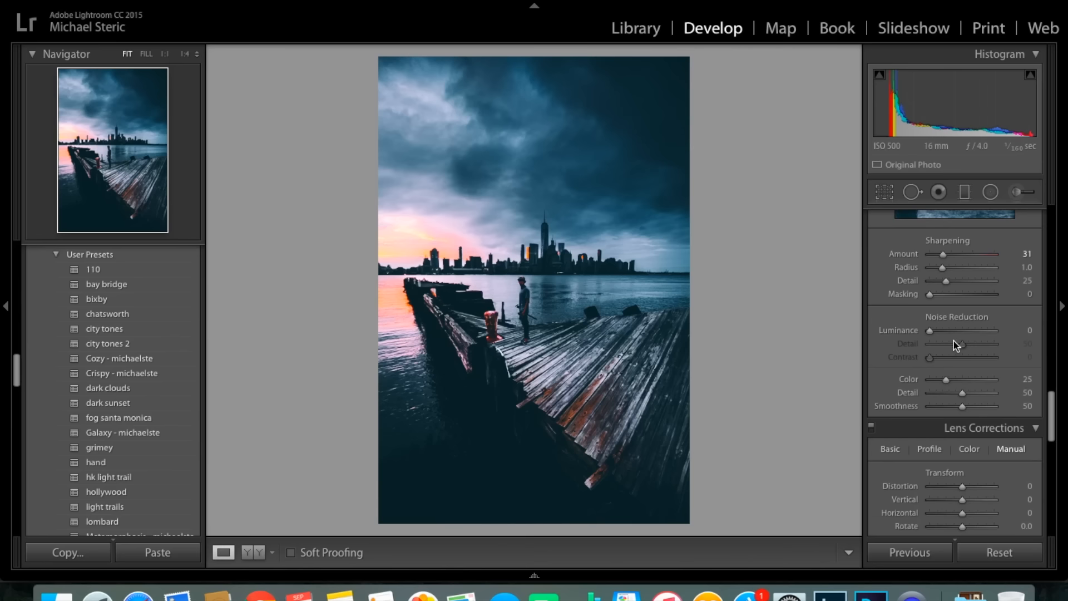
scroll(954, 341, "down", 1)
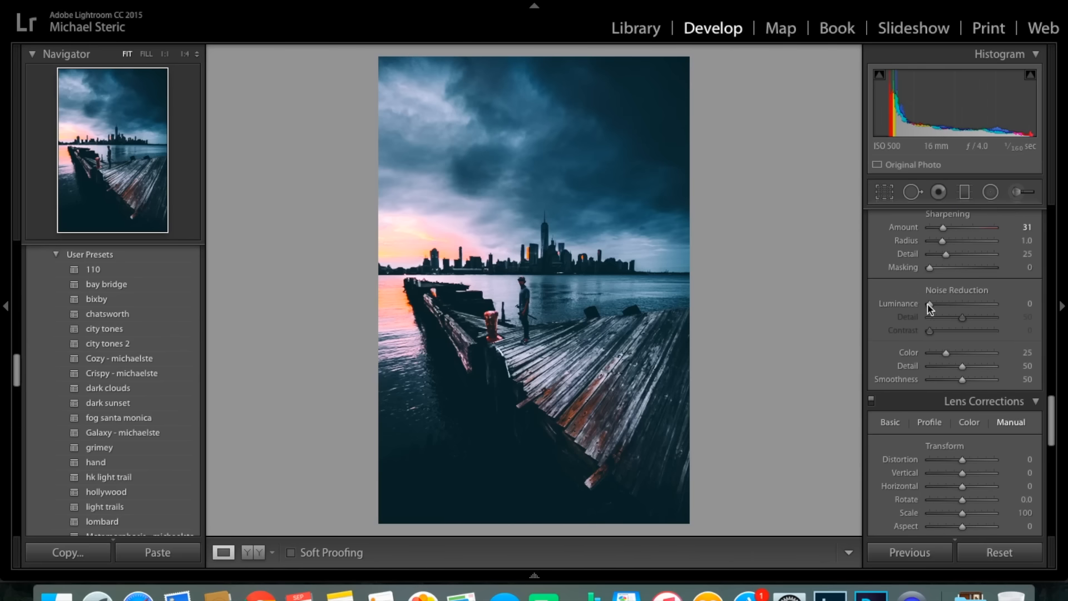
Try a manual lens correction rotation of +9.6 with Constrain Crop enabled and undo both changes.
scroll(968, 334, "down", 7)
left_click(964, 322)
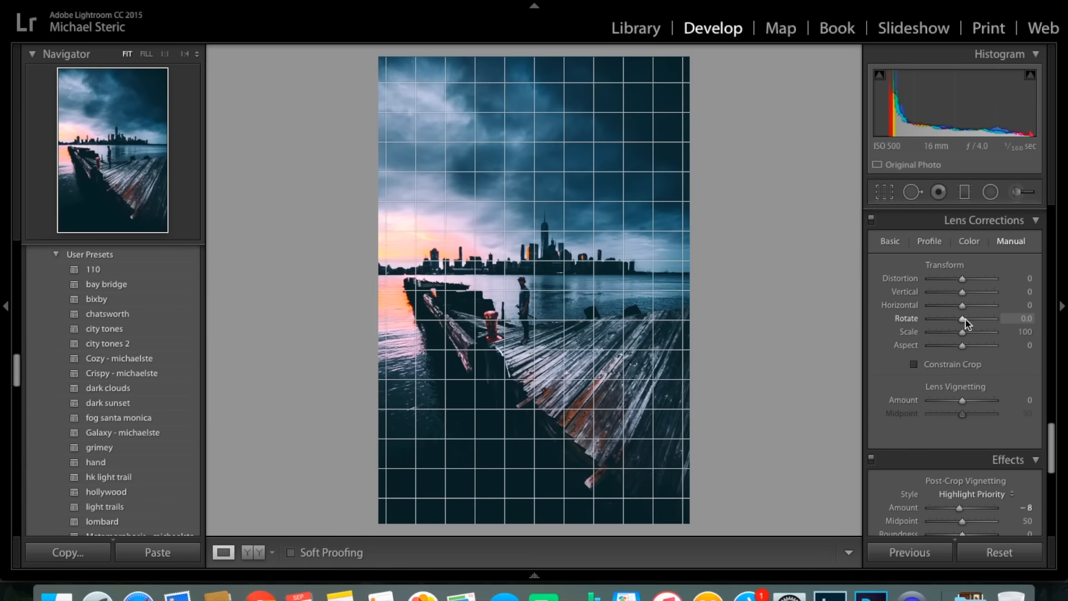
left_click_drag(983, 320, 996, 321)
left_click(966, 370)
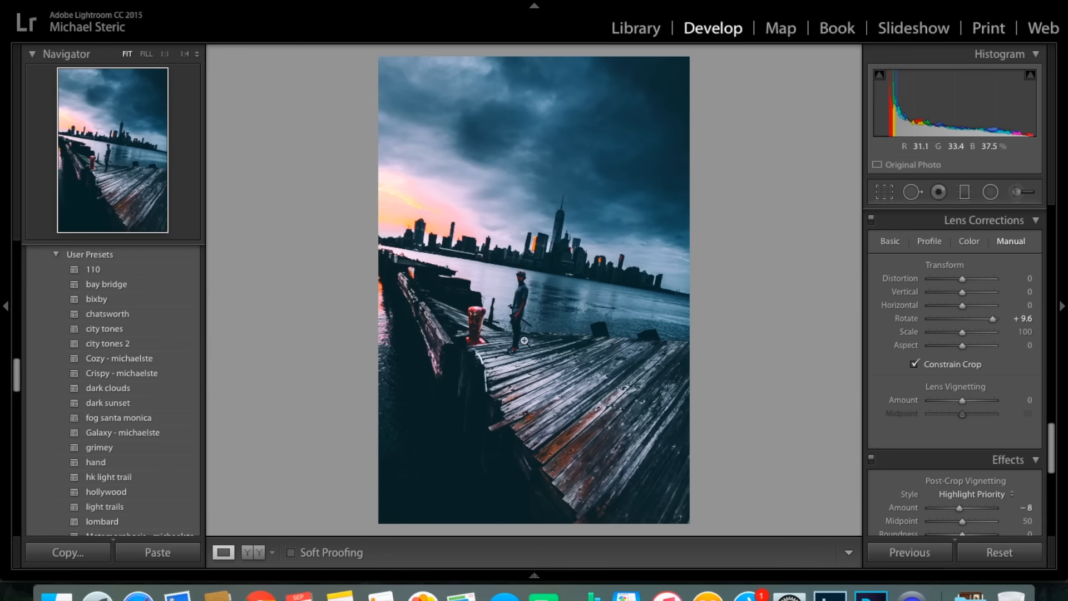
key("super+z")
key("super+z")
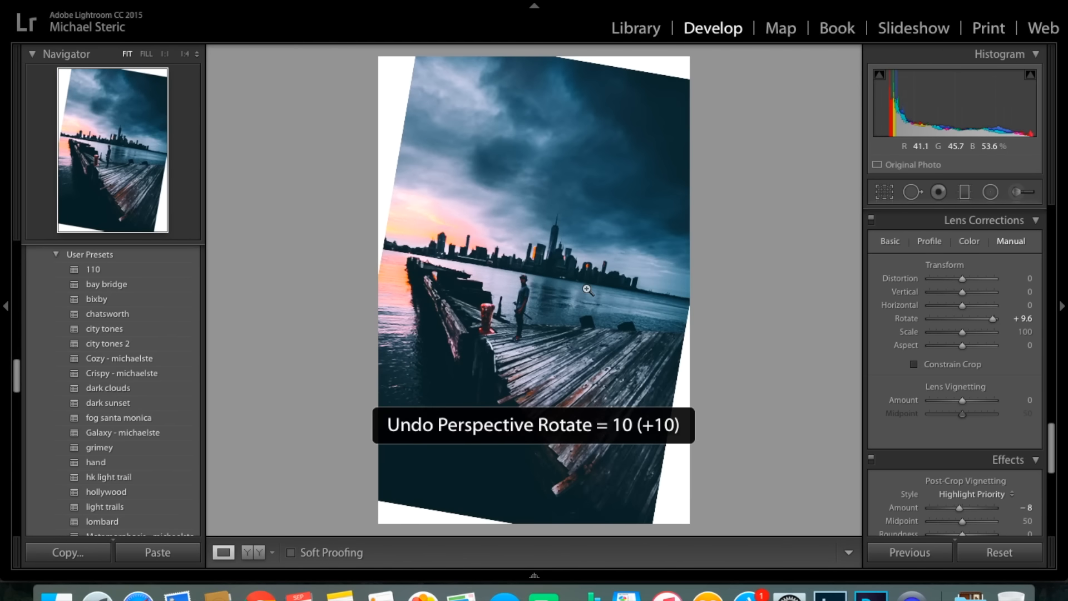
Try a post-crop vignetting amount of -37 and undo it.
scroll(998, 338, "down", 3)
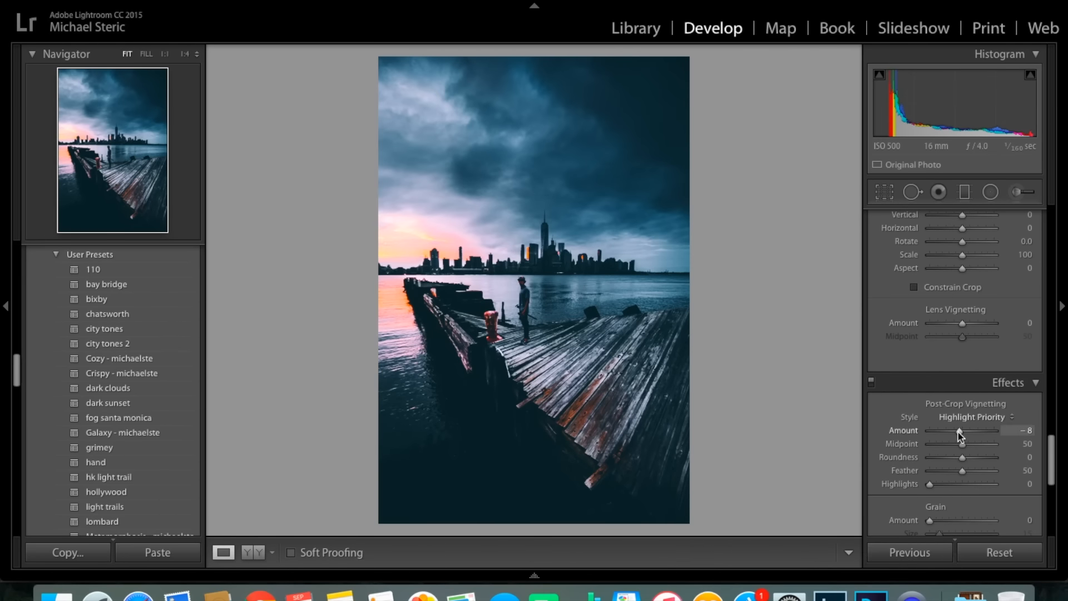
left_click_drag(962, 434, 954, 433)
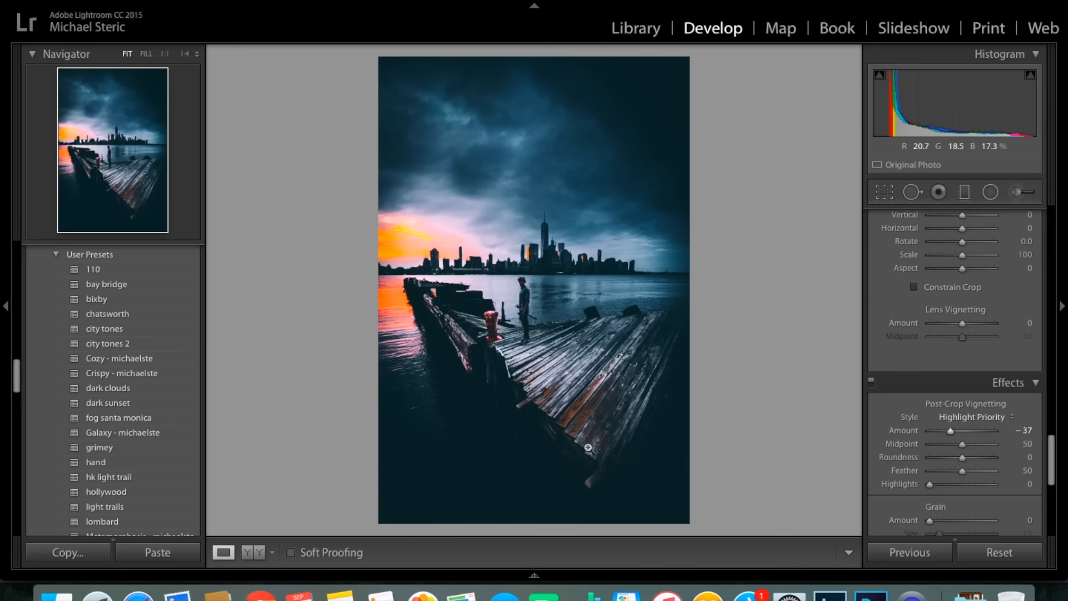
key("super+z")
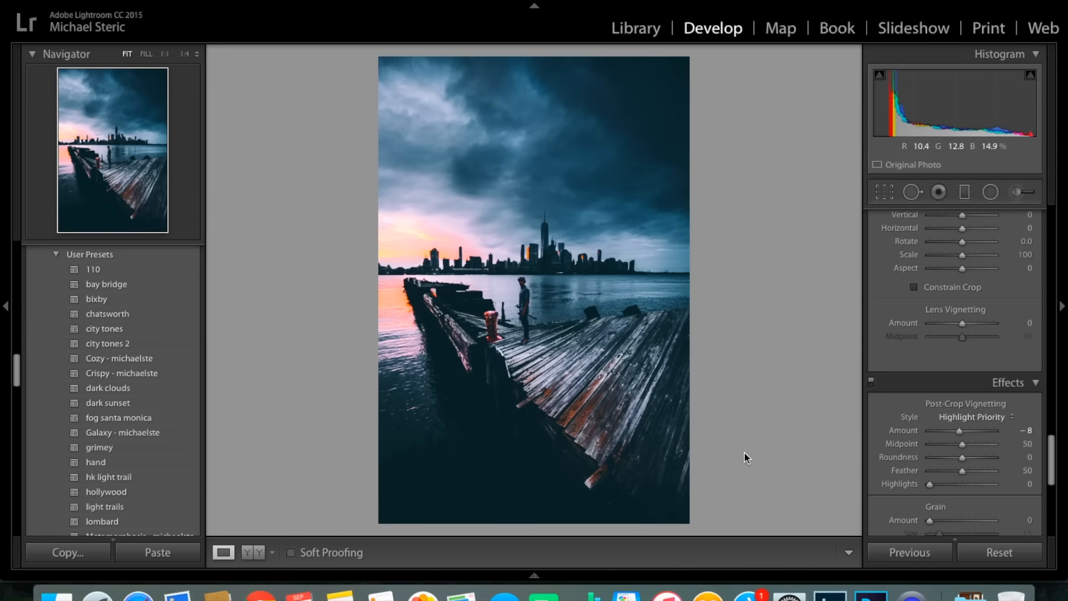
Try removing the post-crop vignette by setting its amount to 0, and undo the change.
left_click(1025, 430)
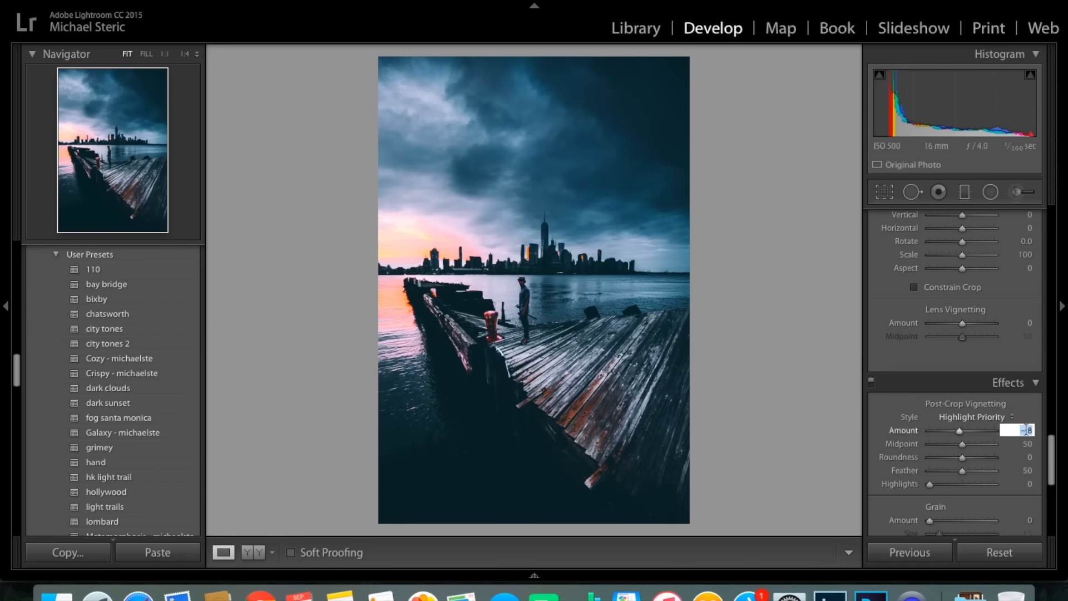
key("Return")
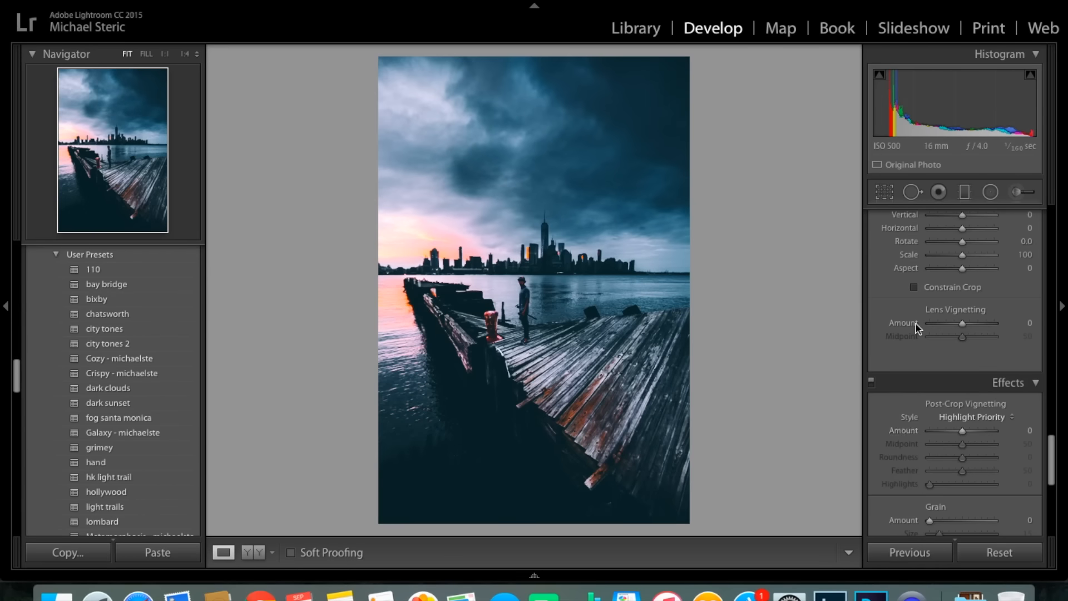
key("super+z")
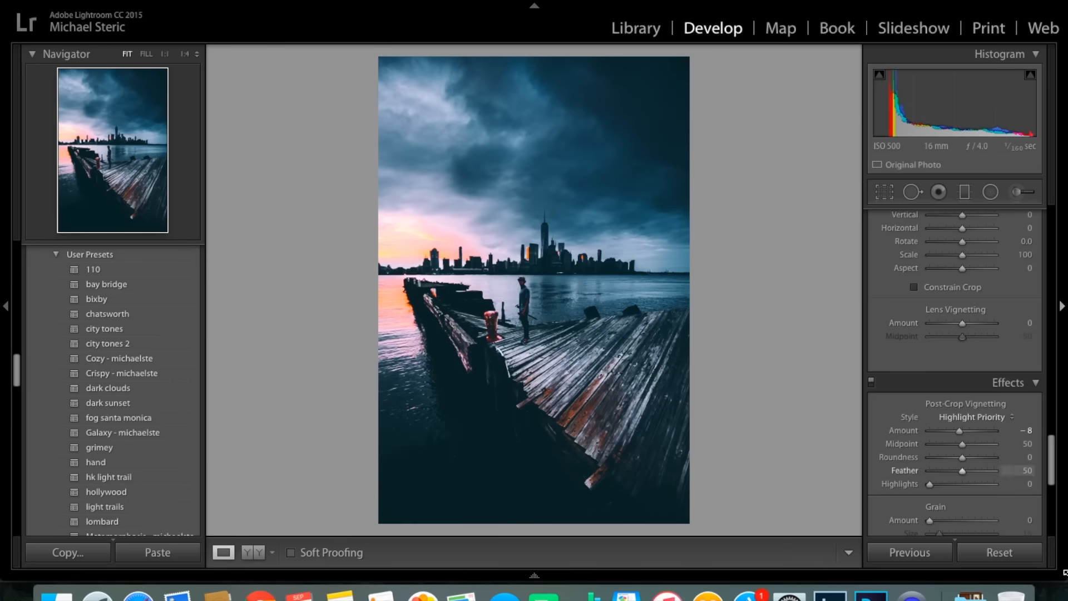
Raise the Dehaze amount to +31.
scroll(1024, 438, "down", 3)
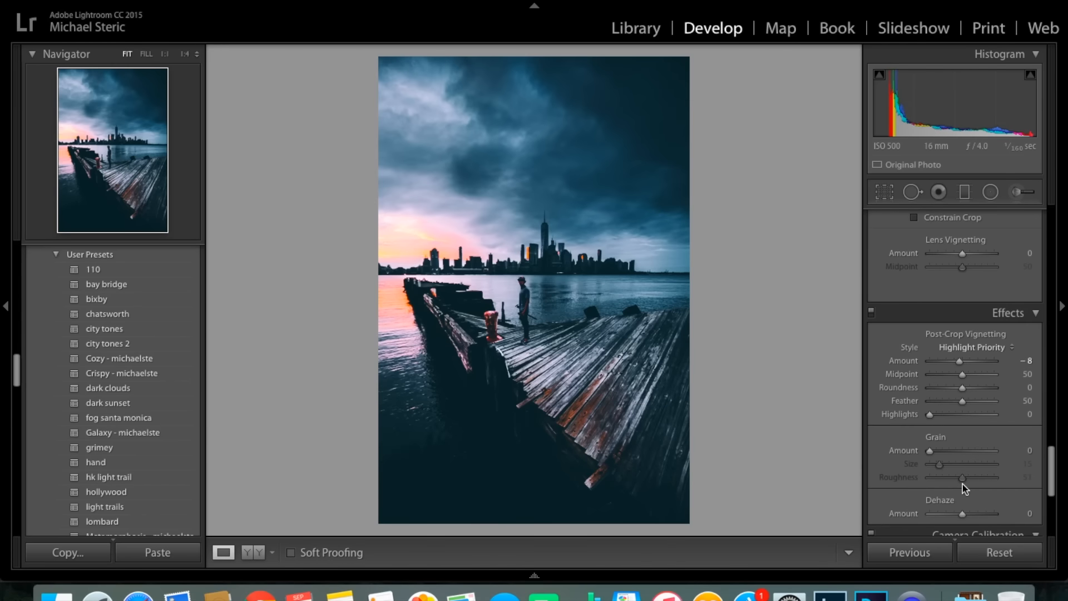
scroll(968, 445, "down", 6)
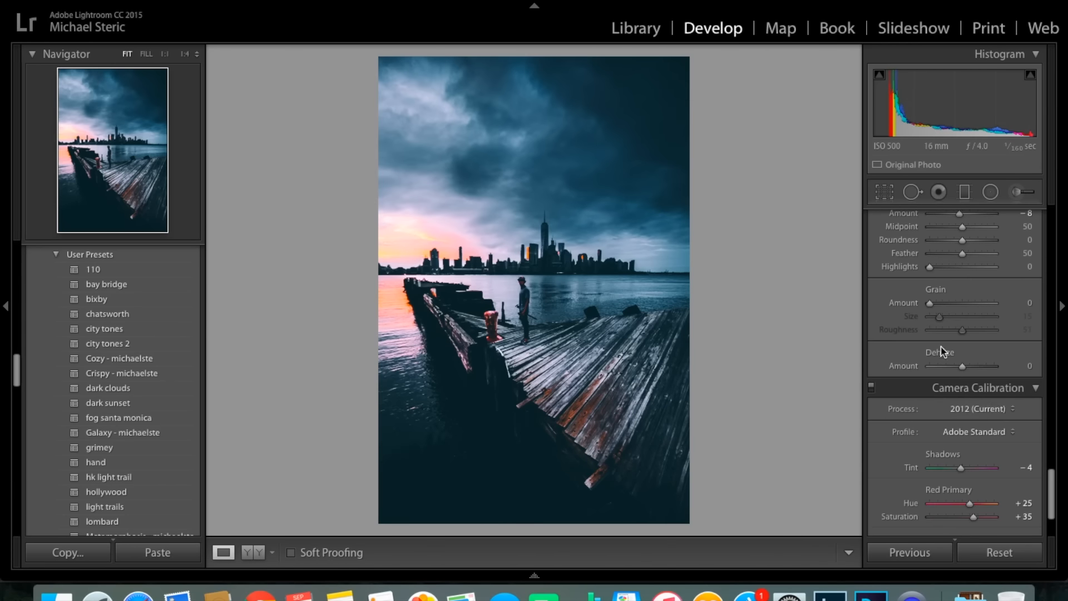
left_click_drag(963, 367, 975, 372)
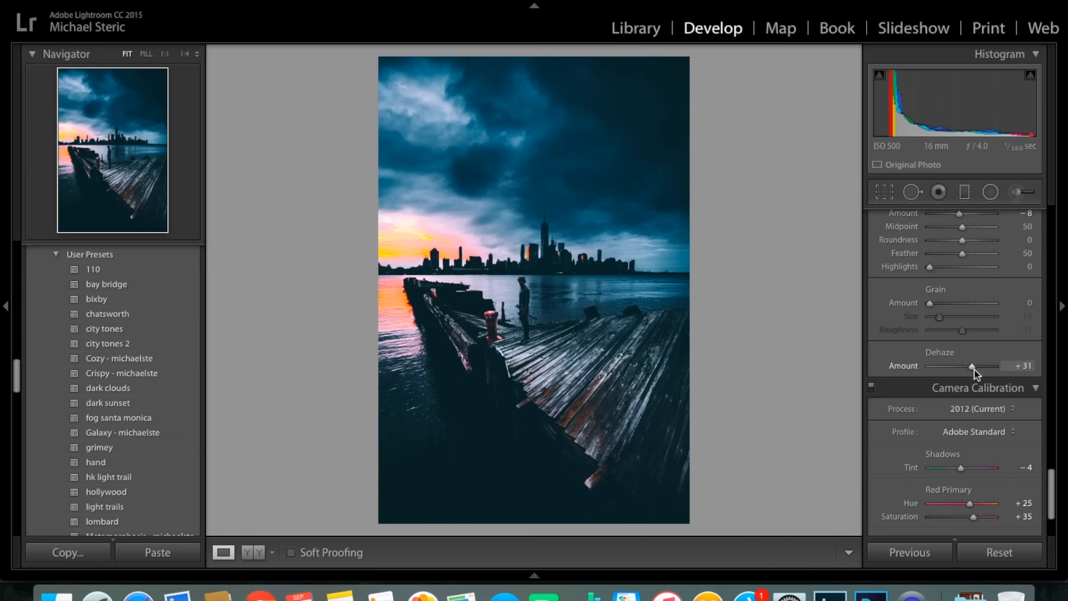
Undo the last Dehaze change.
key("super+z")
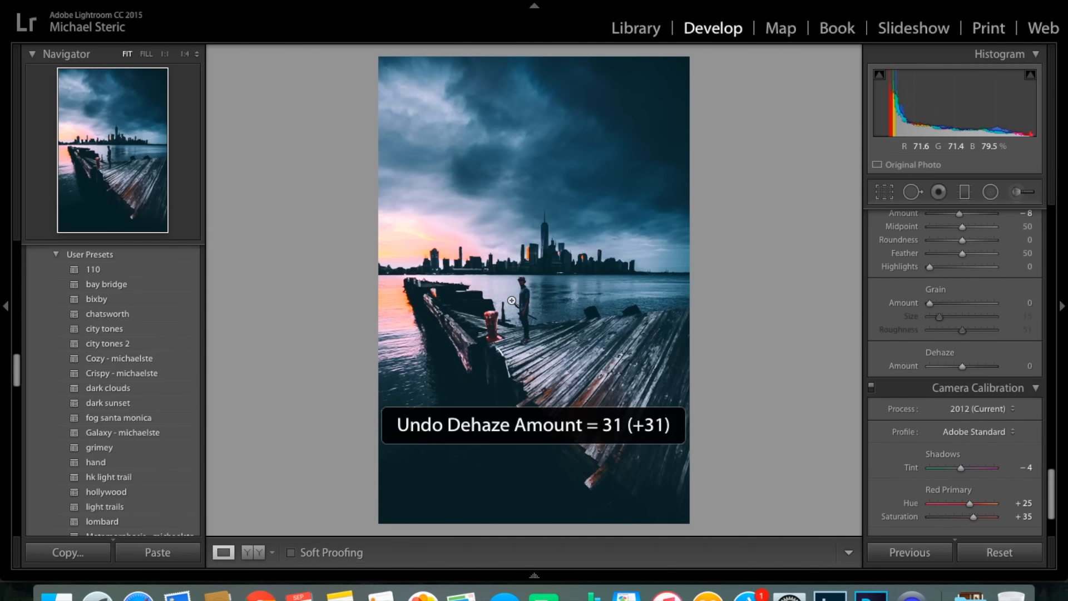
Try Camera Calibration hues of +100 for Red Primary, +100 for Green Primary and -100 for Blue Primary, undoing each change.
scroll(929, 346, "down", 5)
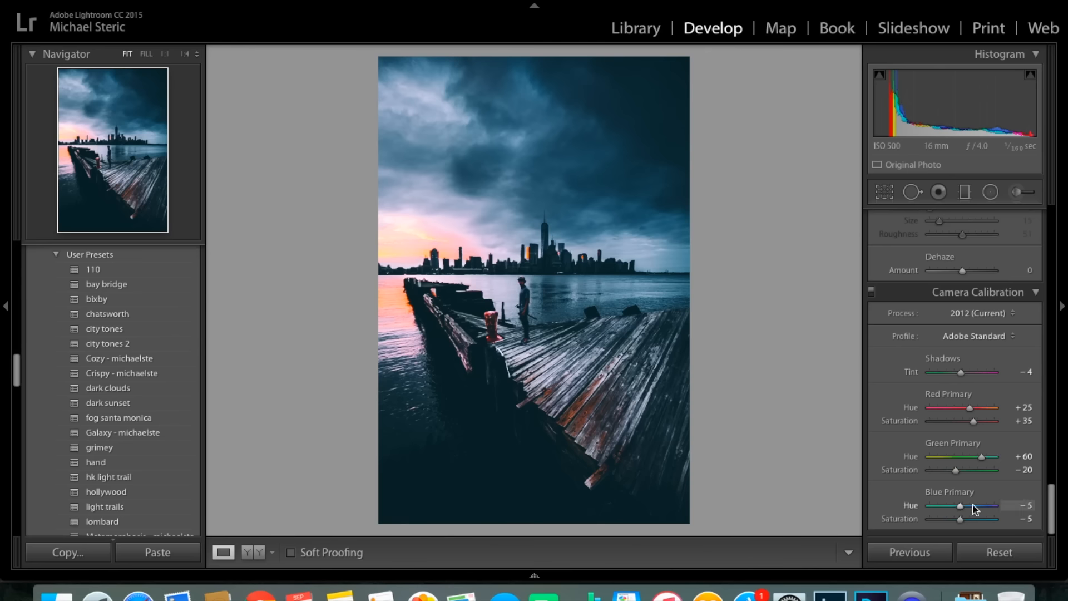
left_click_drag(970, 408, 1067, 438)
key("super+z")
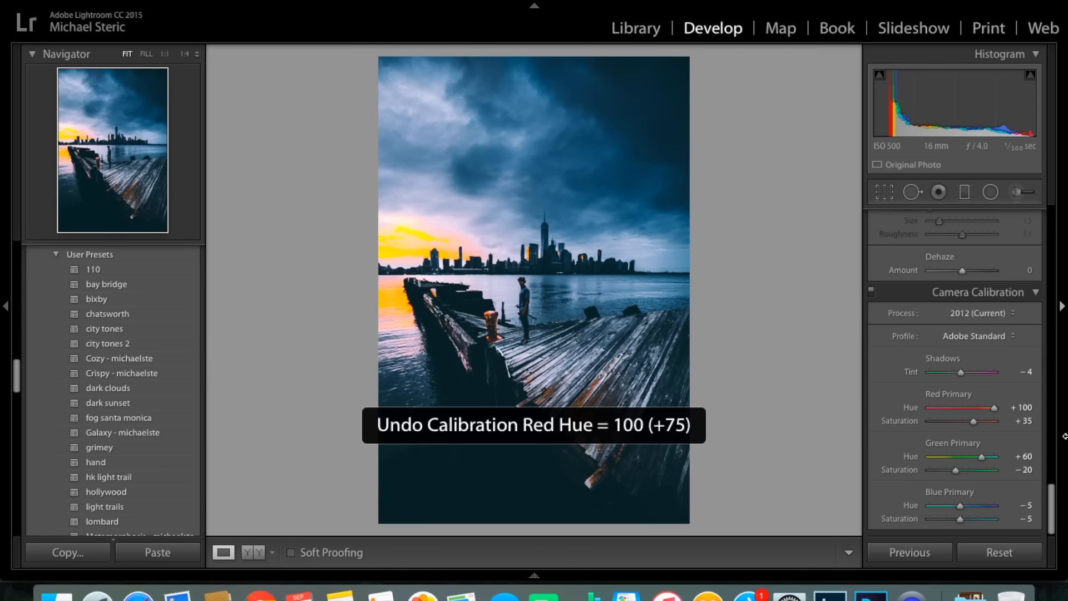
left_click_drag(982, 457, 1059, 477)
key("super+z")
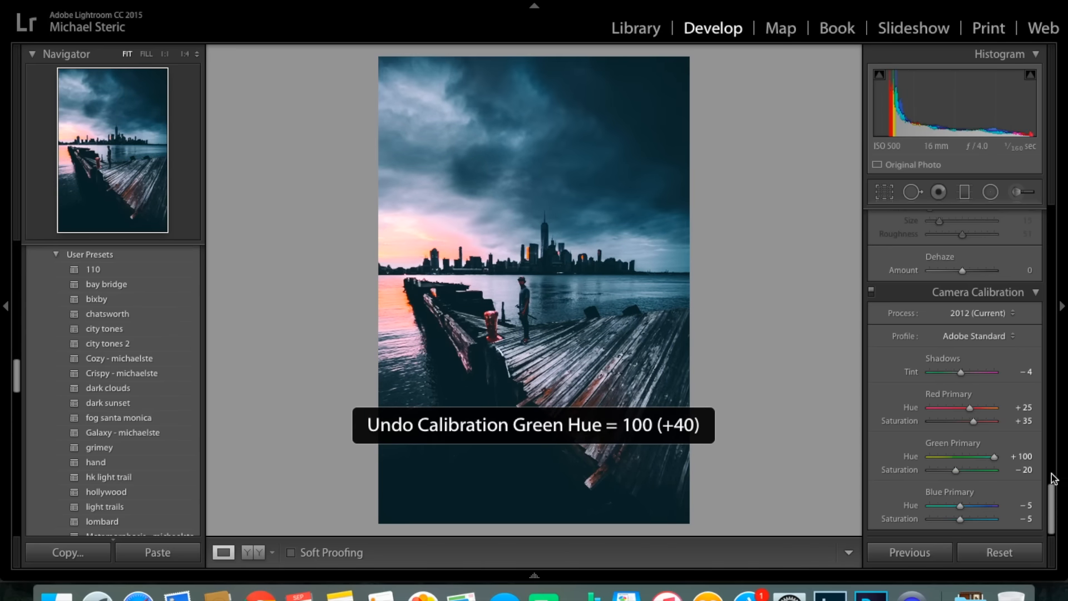
left_click_drag(954, 504, 914, 505)
key("super+z")
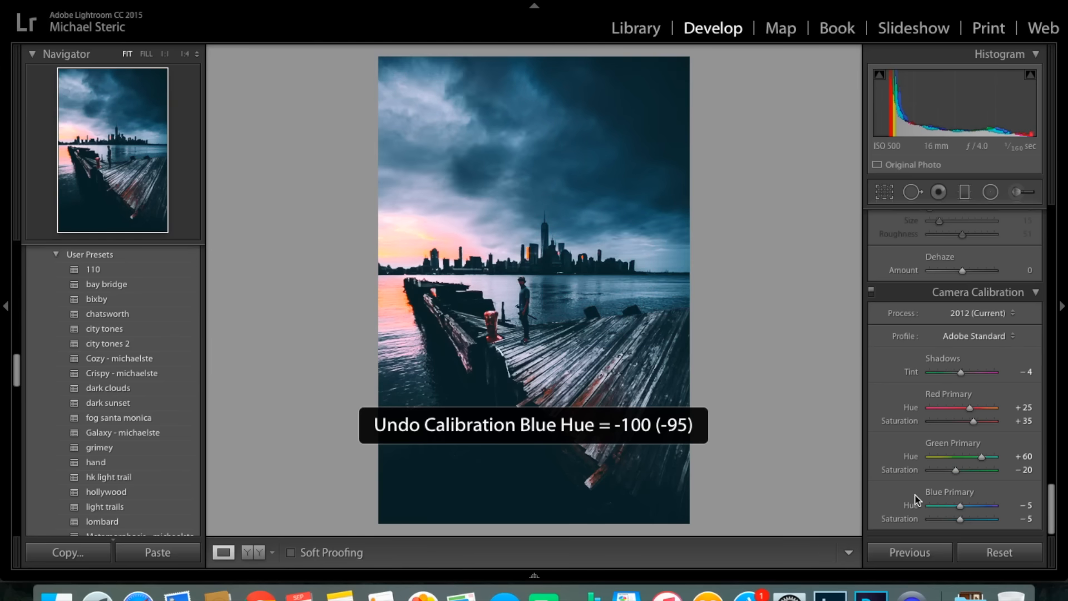
scroll(966, 450, "up", 3)
mouse_move(962, 443)
left_mouse_down()
mouse_move(972, 444)
mouse_move(942, 444)
left_mouse_up()
key("super+z")
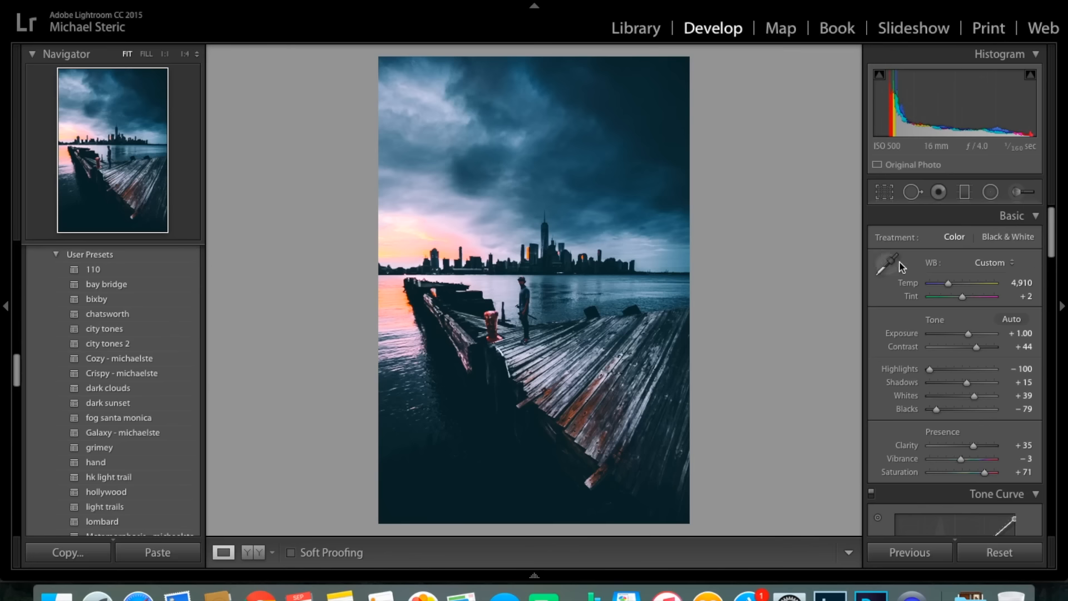
Try deleting the Adjustment Brush masks over the sky, skyline and standing figure, and undo the deletions.
left_click(1033, 196)
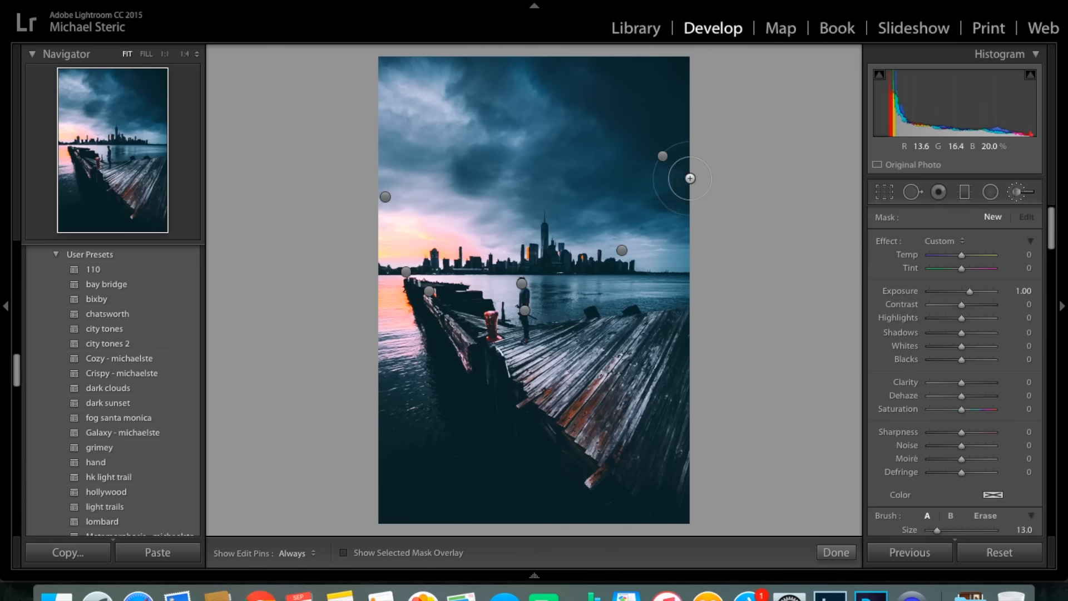
right_click(663, 156)
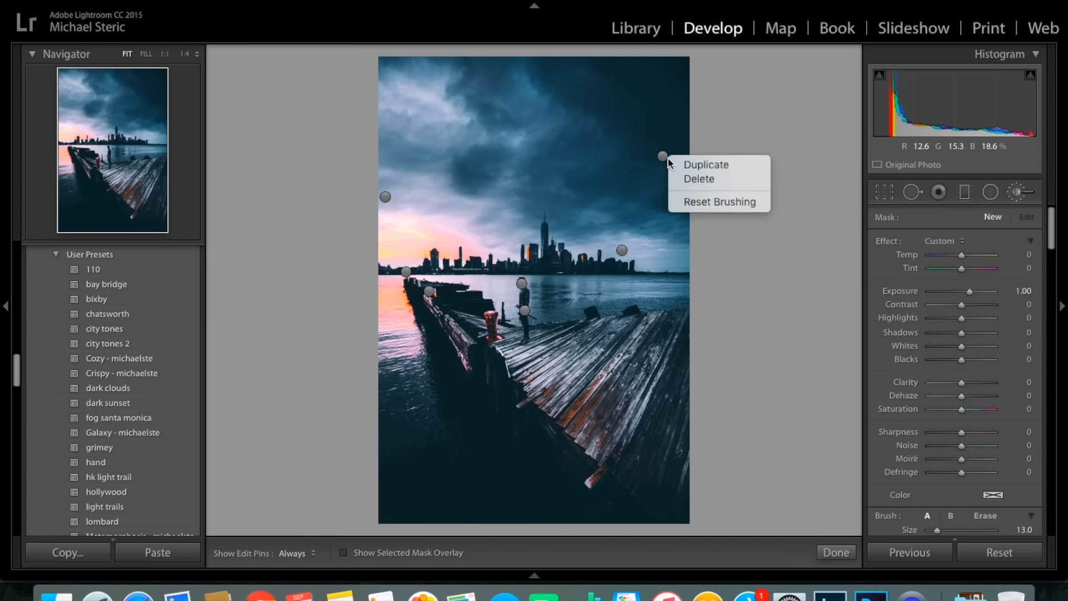
left_click(679, 178)
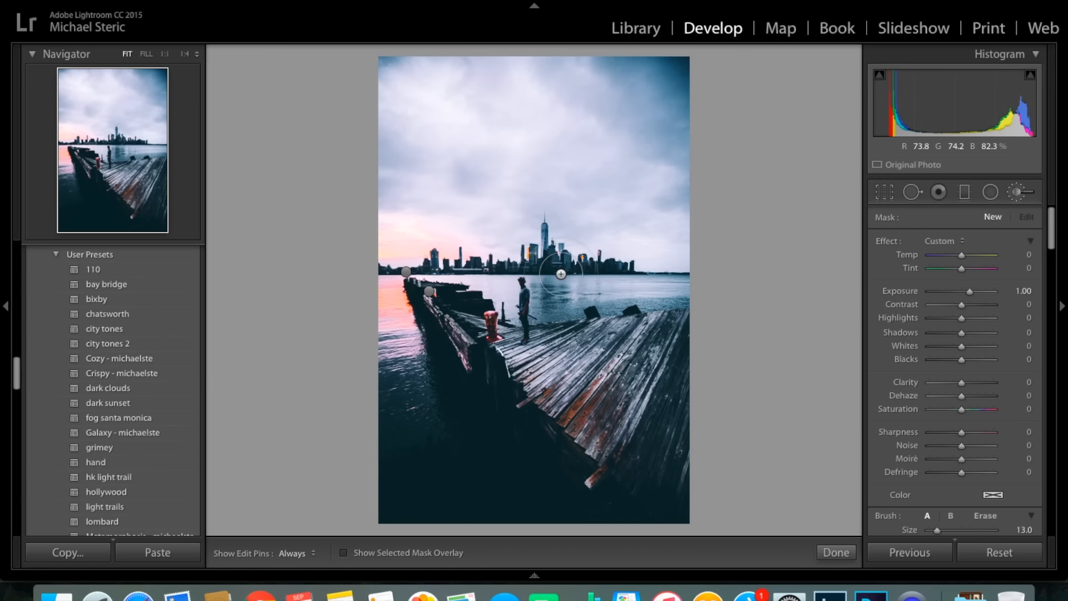
key("super+z")
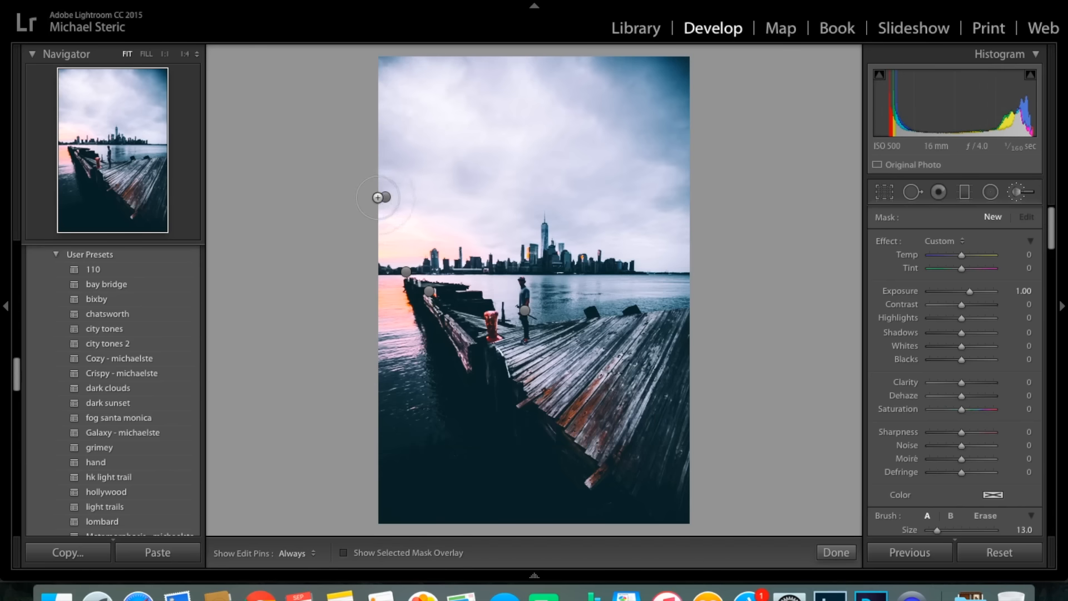
key("super+z")
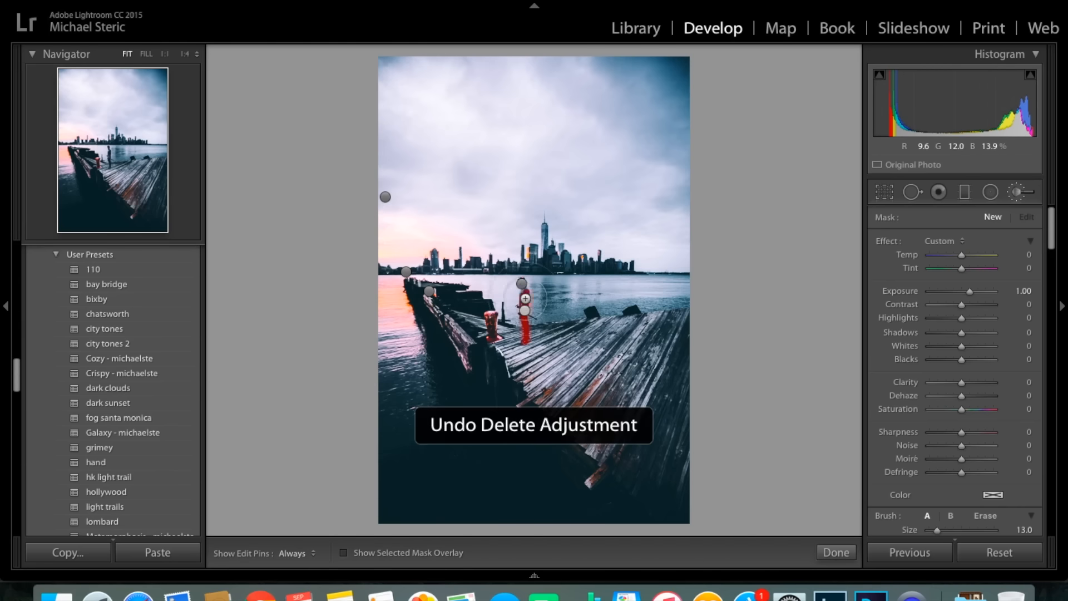
key("super+z")
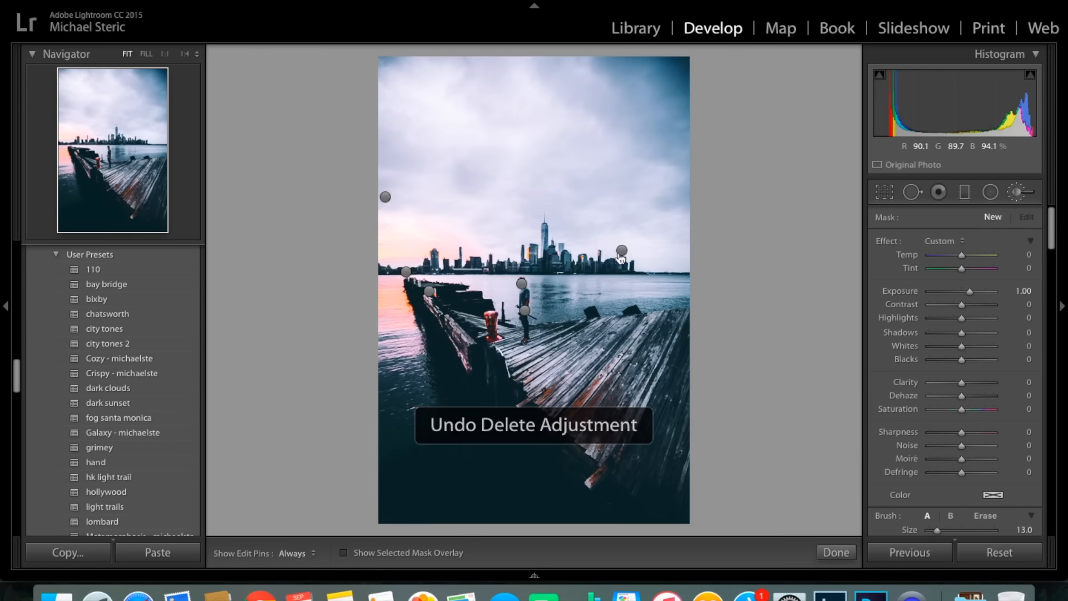
key("super+z")
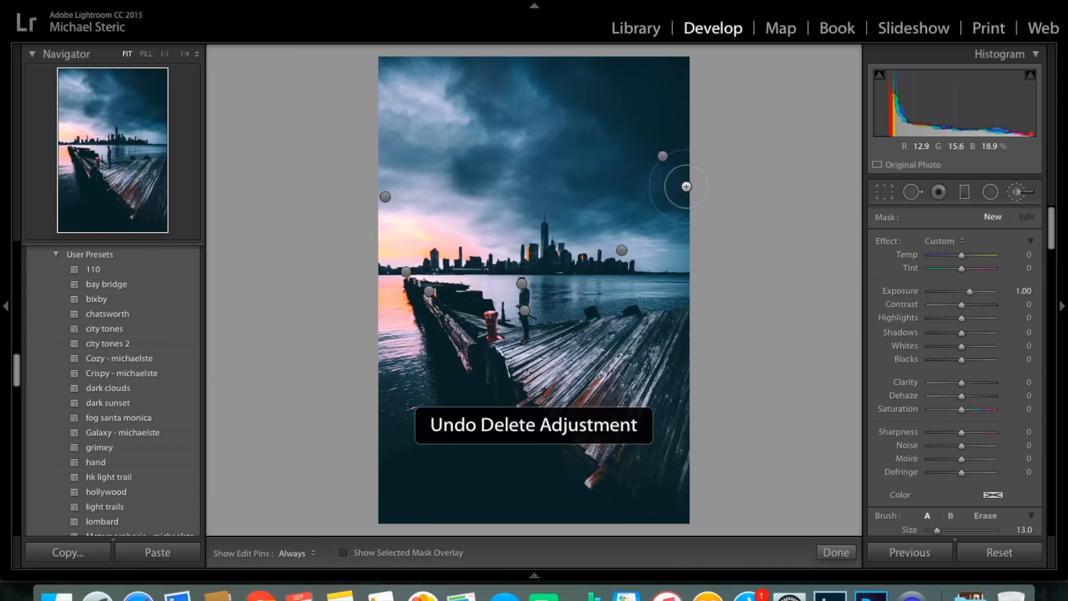
Try an Exposure of -1.79 on the brush mask in the dark upper-right sky, undo it and leave the Adjustment Brush.
left_click(663, 156)
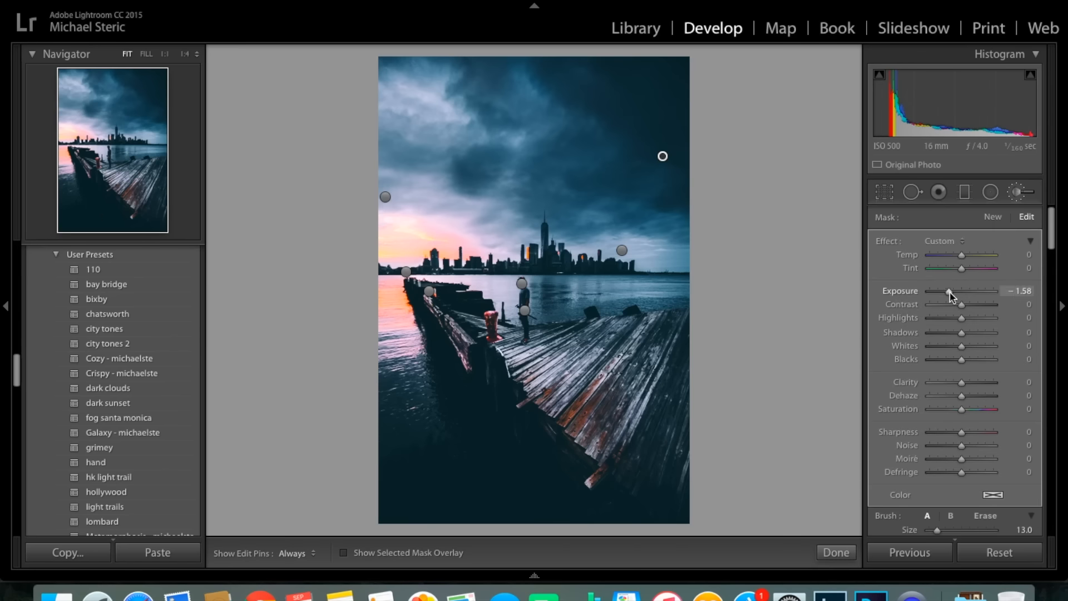
mouse_move(949, 293)
left_mouse_down()
mouse_move(963, 294)
mouse_move(950, 297)
left_mouse_up()
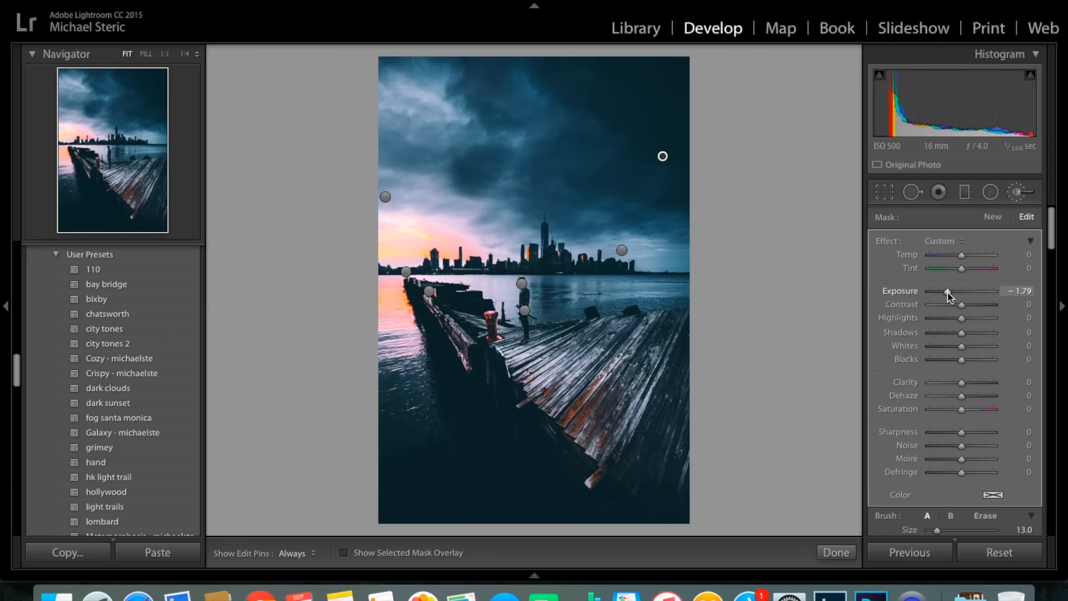
key("super+z")
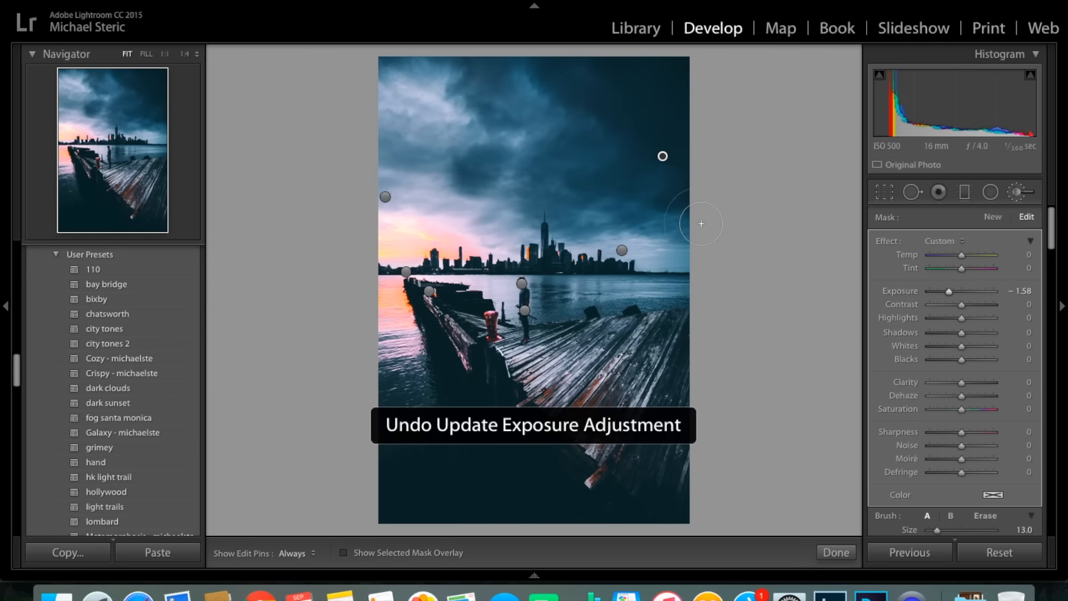
key("k")
Paint a new size 43 brush adjustment over the pier's lower-right planks with Exposure 0.57 and Shadows 15.
left_click(1023, 192)
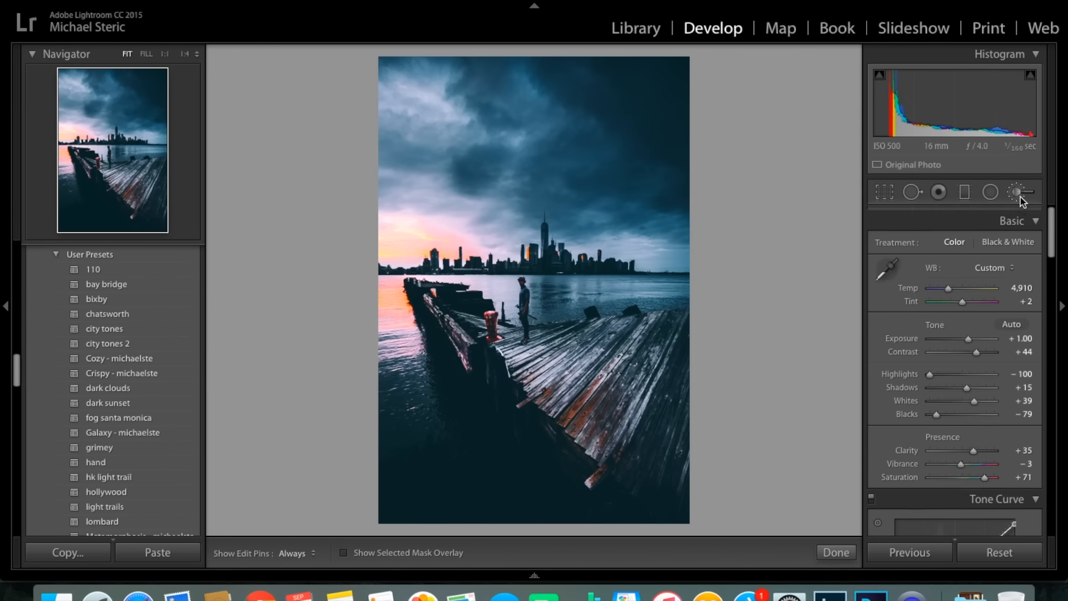
scroll(556, 210, "up", 5)
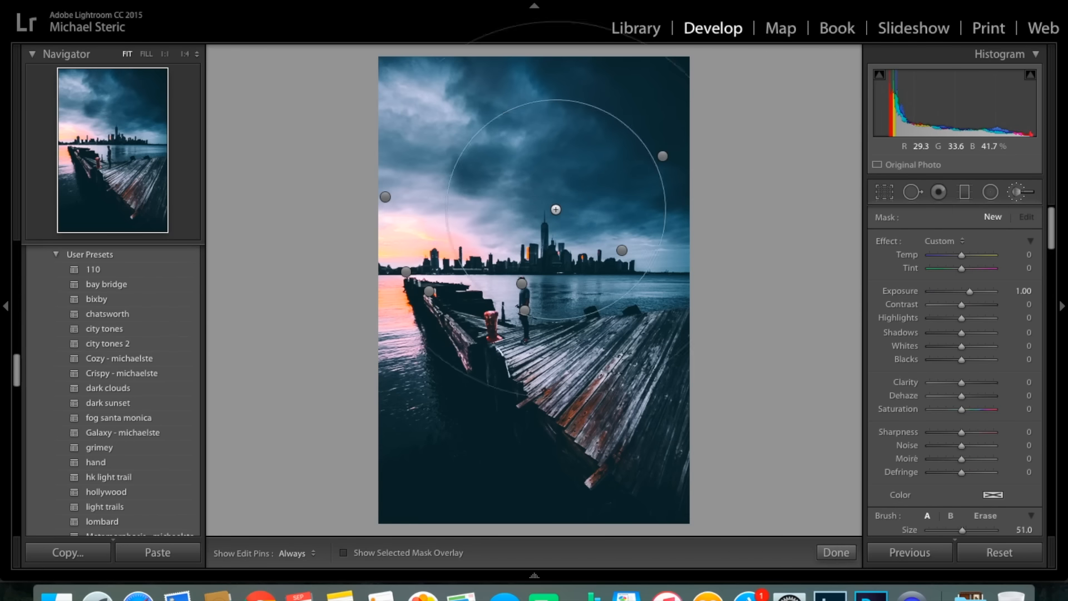
scroll(556, 210, "down", 10)
scroll(556, 210, "up", 7)
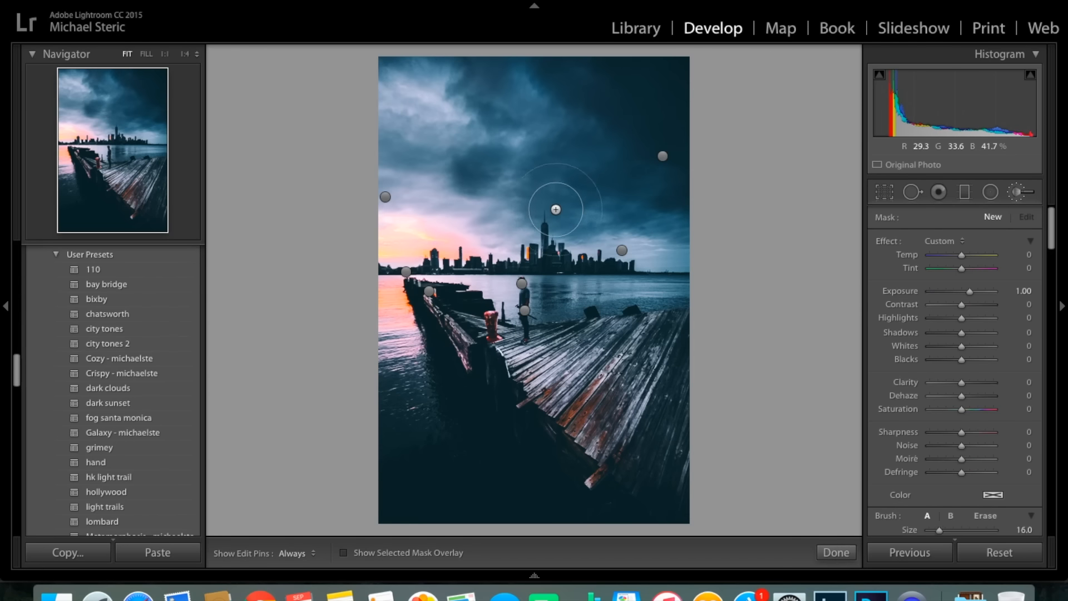
left_click_drag(657, 459, 728, 354)
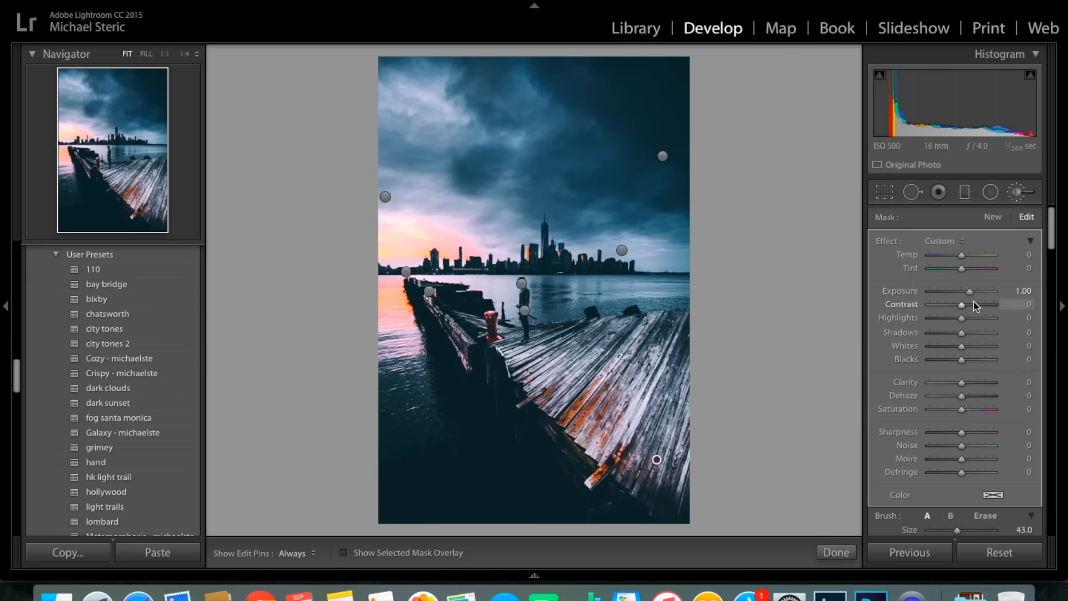
left_click_drag(969, 292, 967, 292)
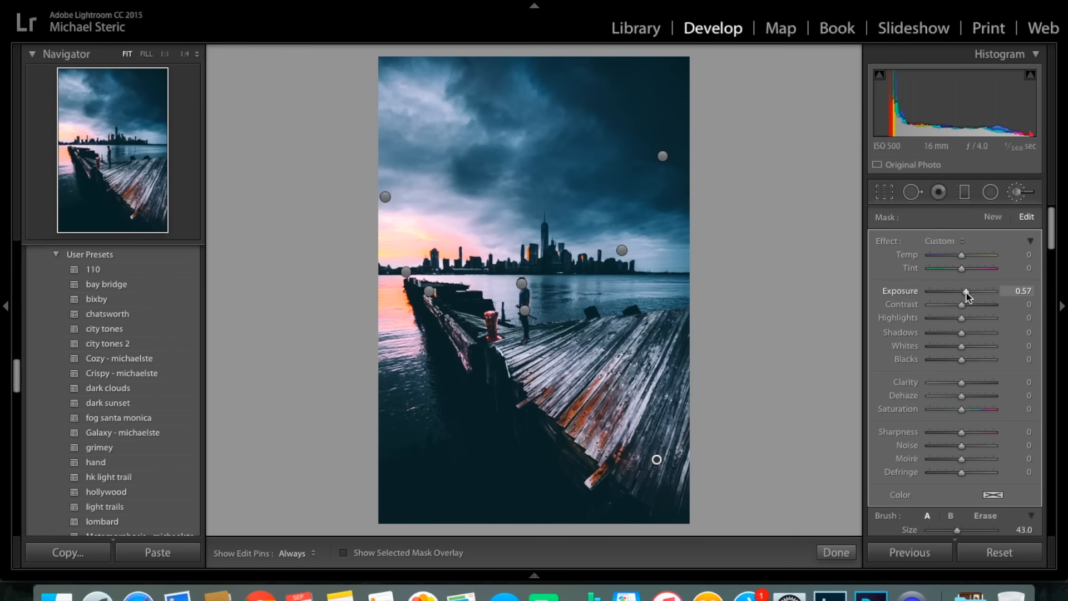
mouse_move(963, 333)
left_mouse_down()
mouse_move(1007, 331)
mouse_move(967, 332)
left_mouse_up()
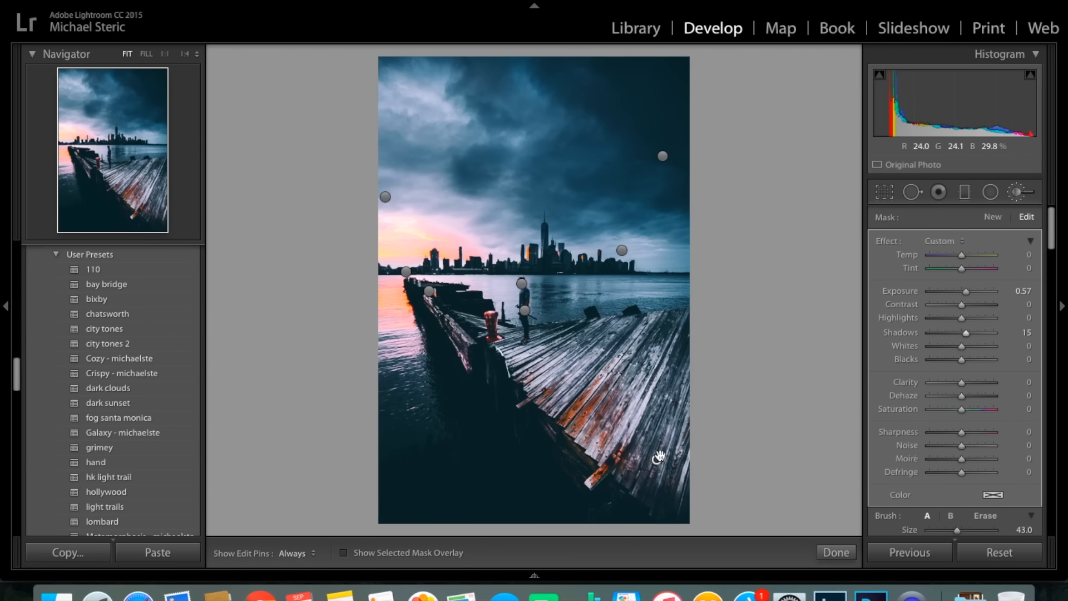
Delete the brush adjustment on the pier's lower-right planks and close the Adjustment Brush.
right_click(663, 461)
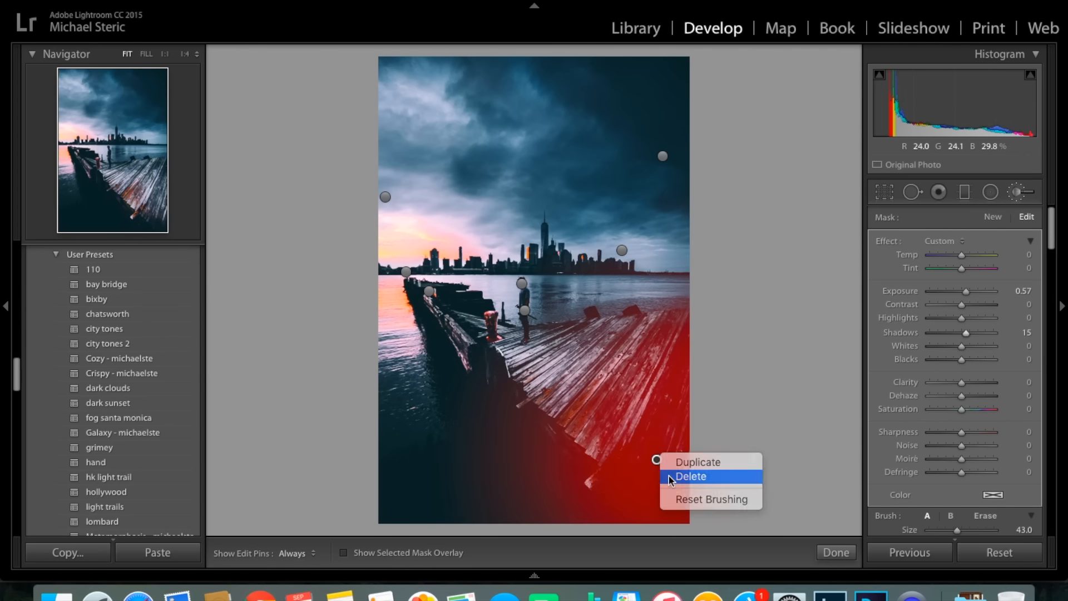
left_click(671, 478)
left_click(1029, 202)
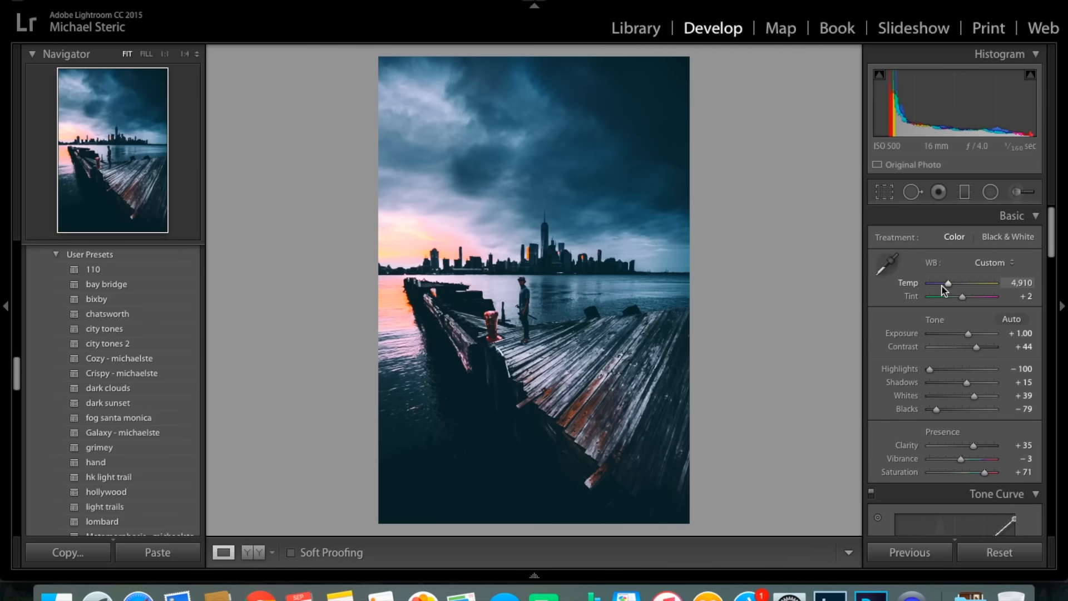
Try a white balance temperature of 6,850 and a lower tint, undoing each change.
left_click_drag(949, 288, 965, 293)
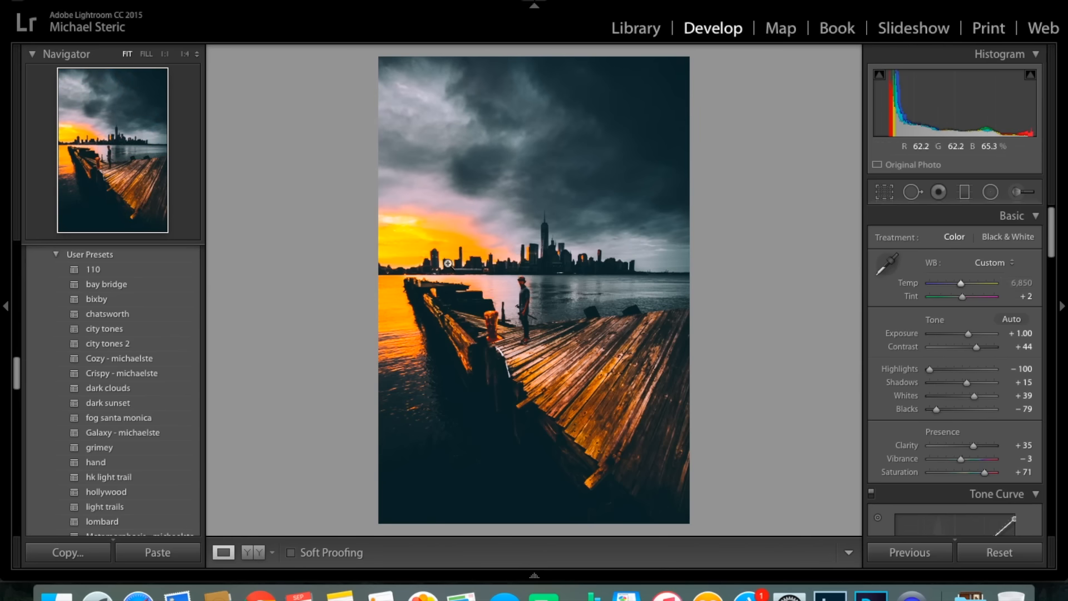
key("super+z")
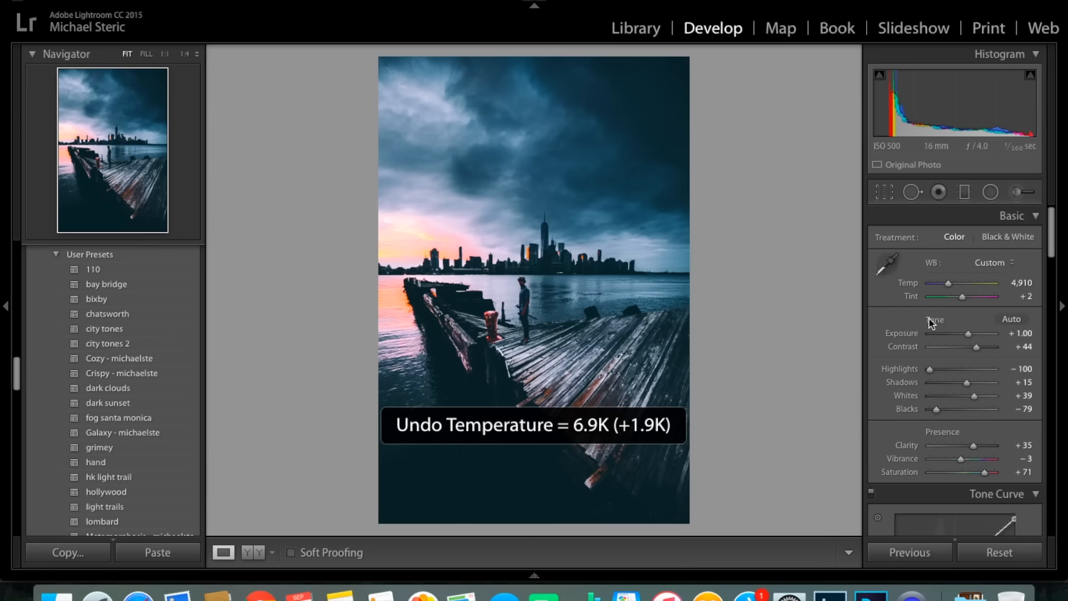
left_click_drag(964, 300, 949, 299)
key("super+z")
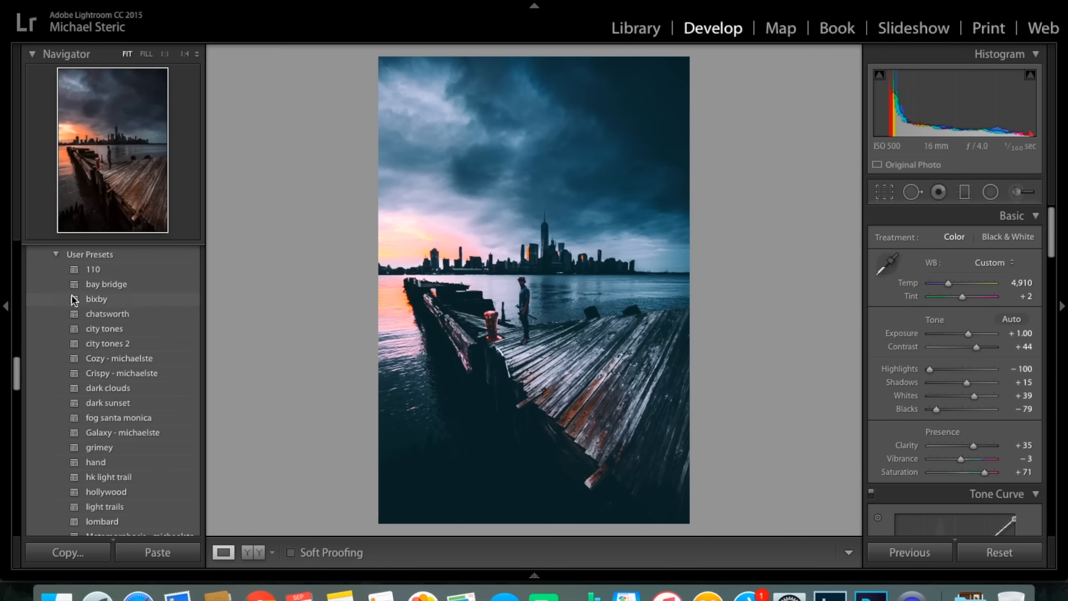
Try the user presets bixby and new style on the photo, undoing each one.
left_click(136, 305)
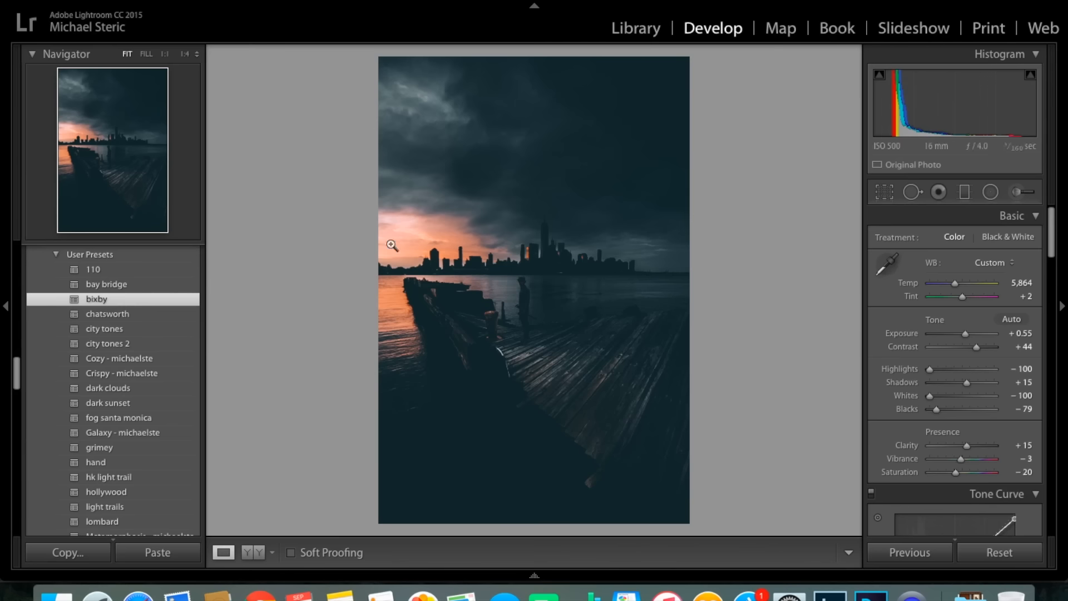
key("super+z")
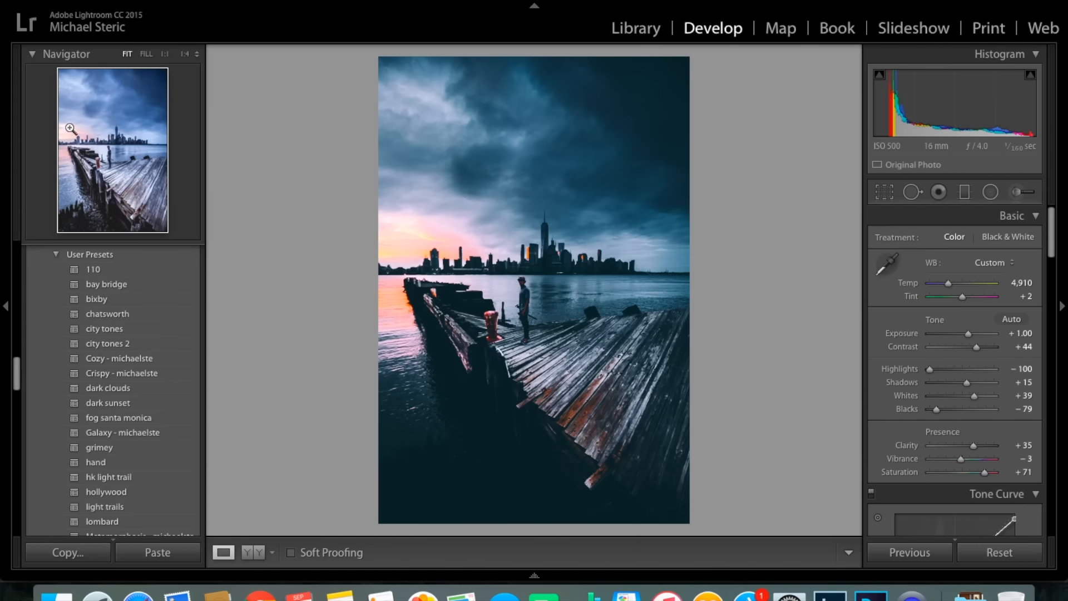
scroll(121, 401, "down", 3)
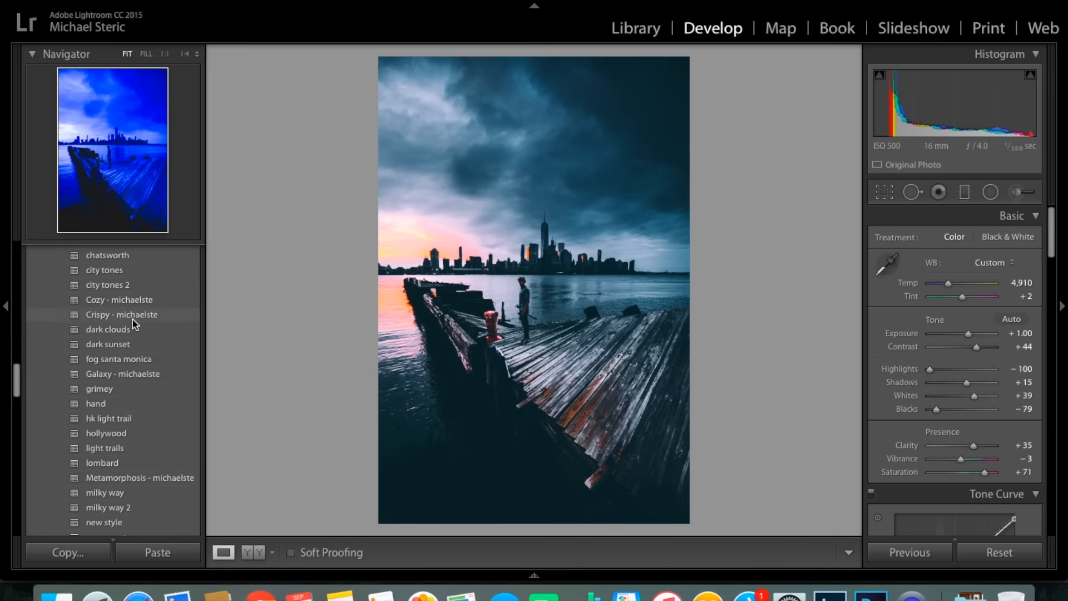
scroll(130, 330, "down", 3)
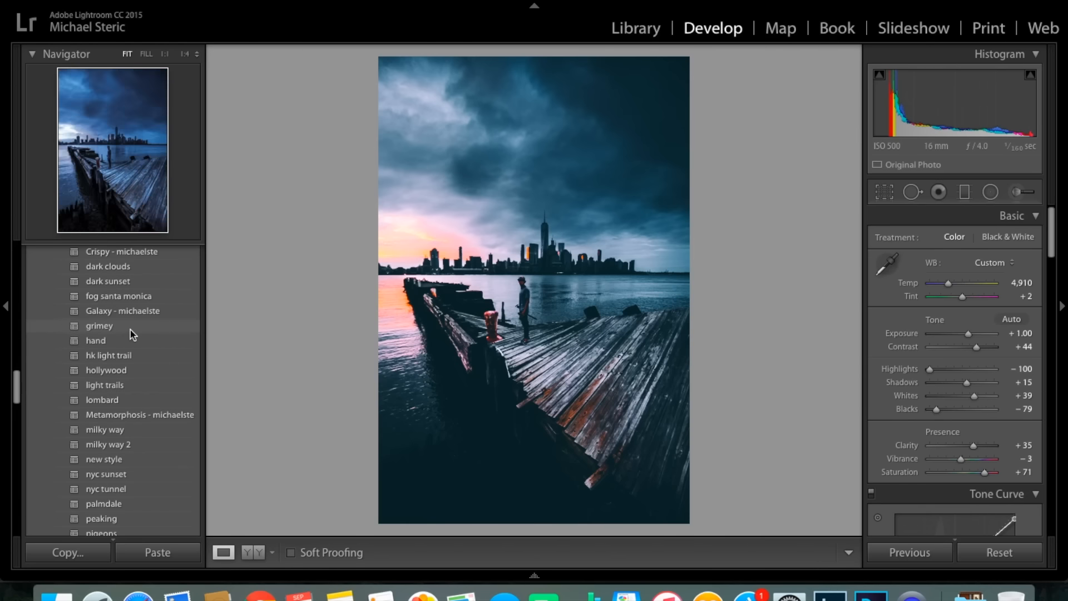
scroll(130, 326, "down", 1)
left_click(111, 441)
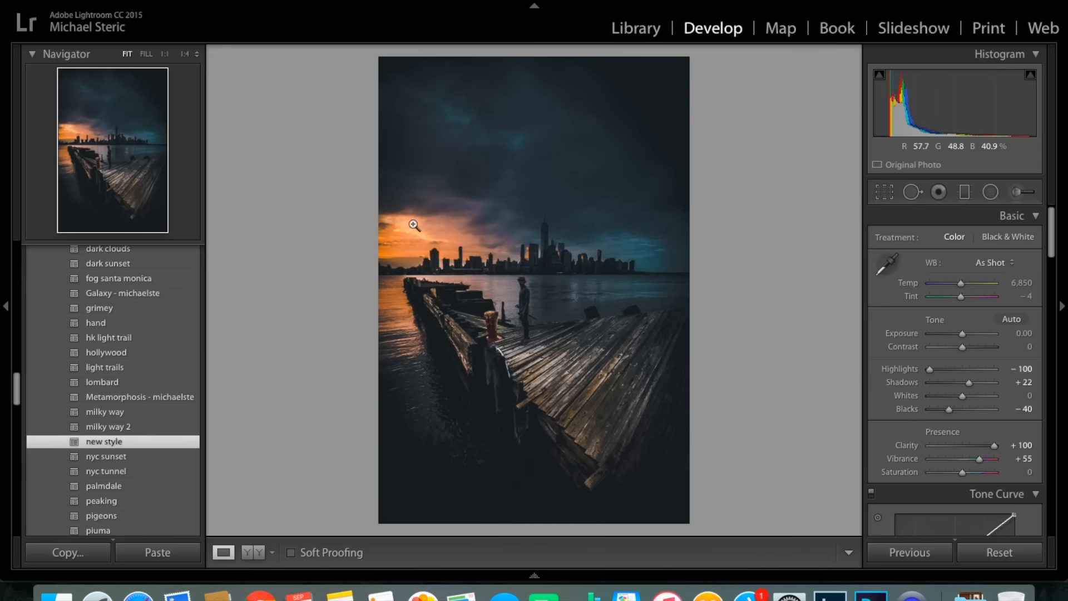
key("super+z")
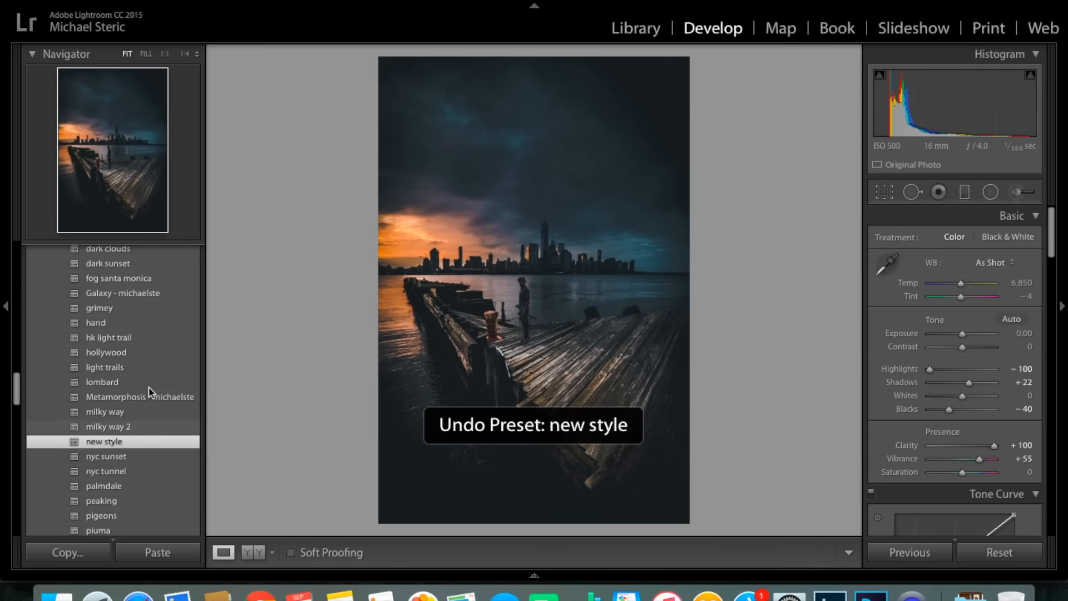
Try the palmdale user preset on the photo and undo it.
left_click(128, 426)
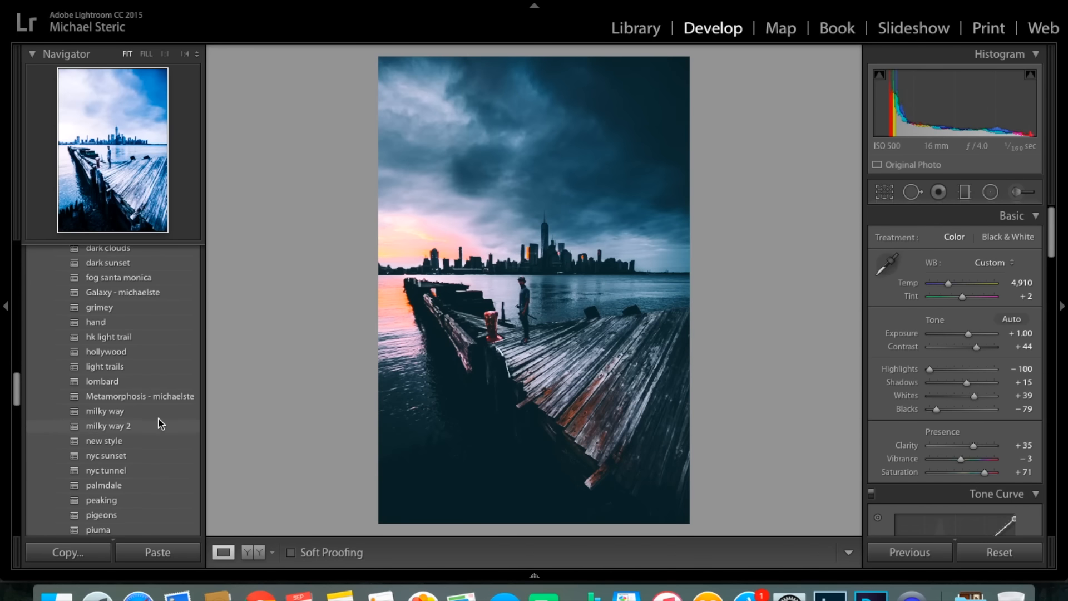
scroll(160, 424, "down", 3)
left_click(136, 436)
key("super+z")
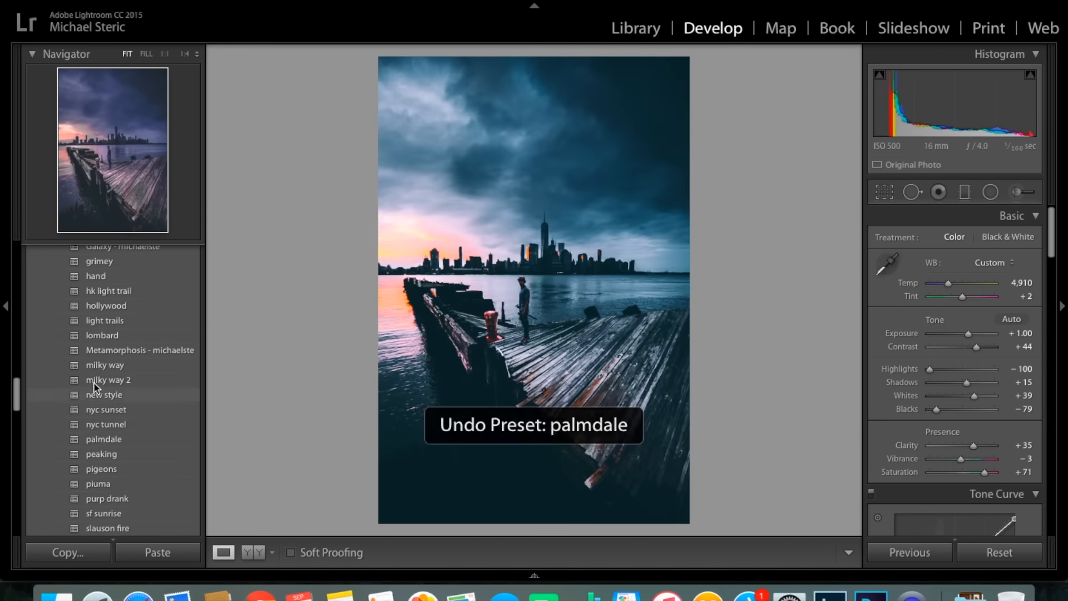
Try the sf sunrise user preset on the photo and undo it.
scroll(95, 388, "down", 3)
scroll(96, 426, "down", 4)
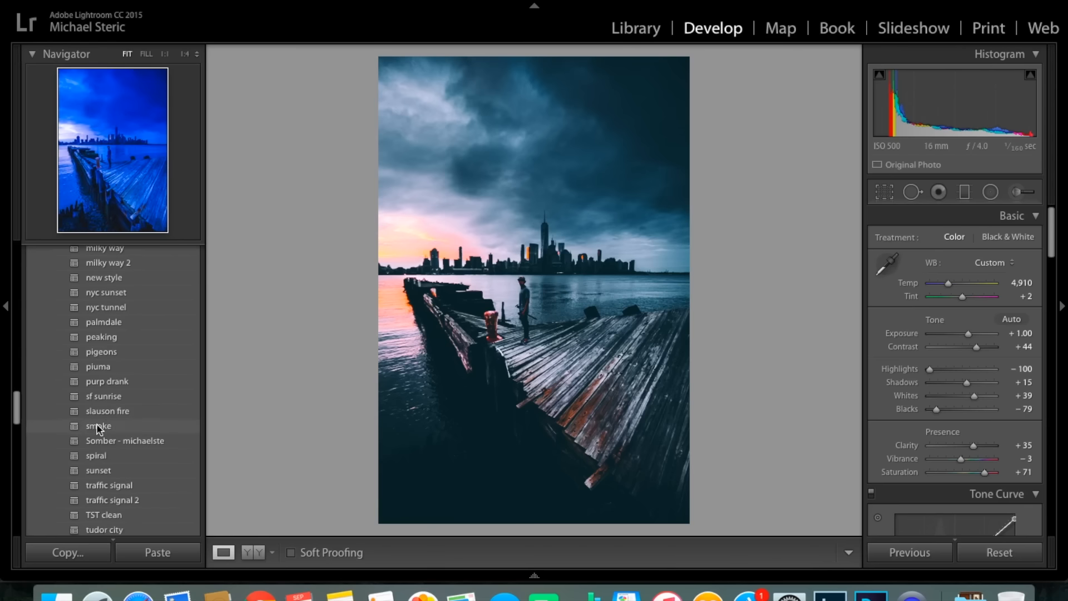
left_click(103, 403)
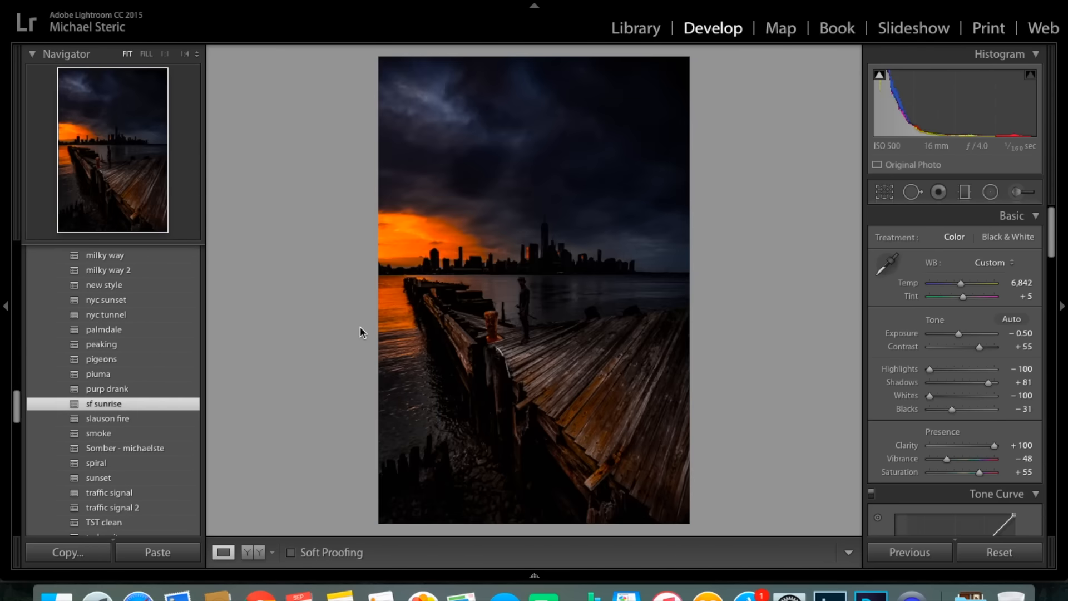
key("super+z")
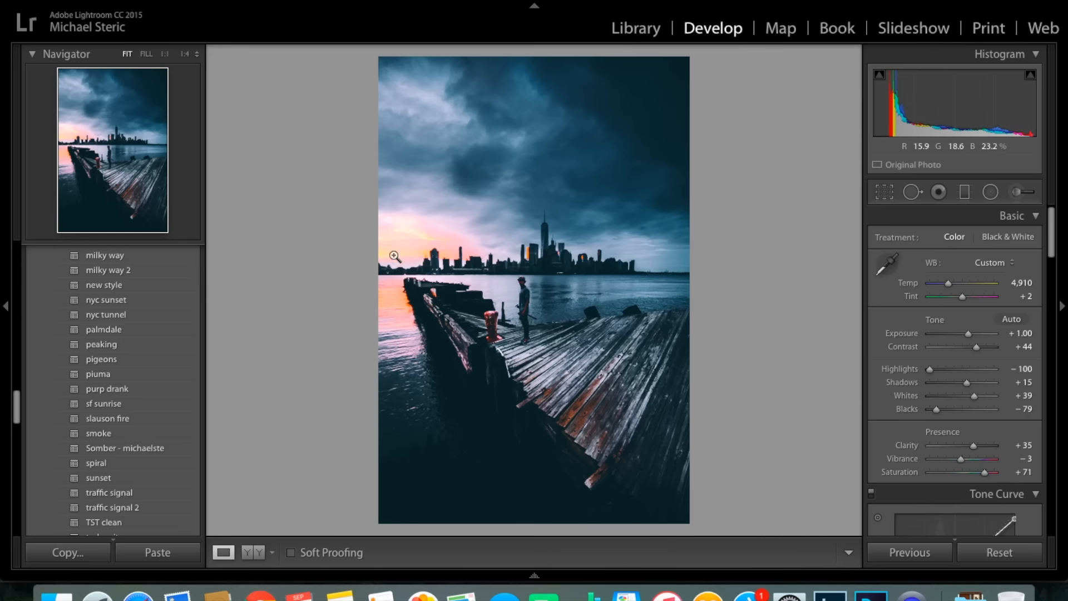
Try the tudor city user preset on the photo with Clarity raised to +62.
scroll(111, 482, "down", 3)
left_click(109, 478)
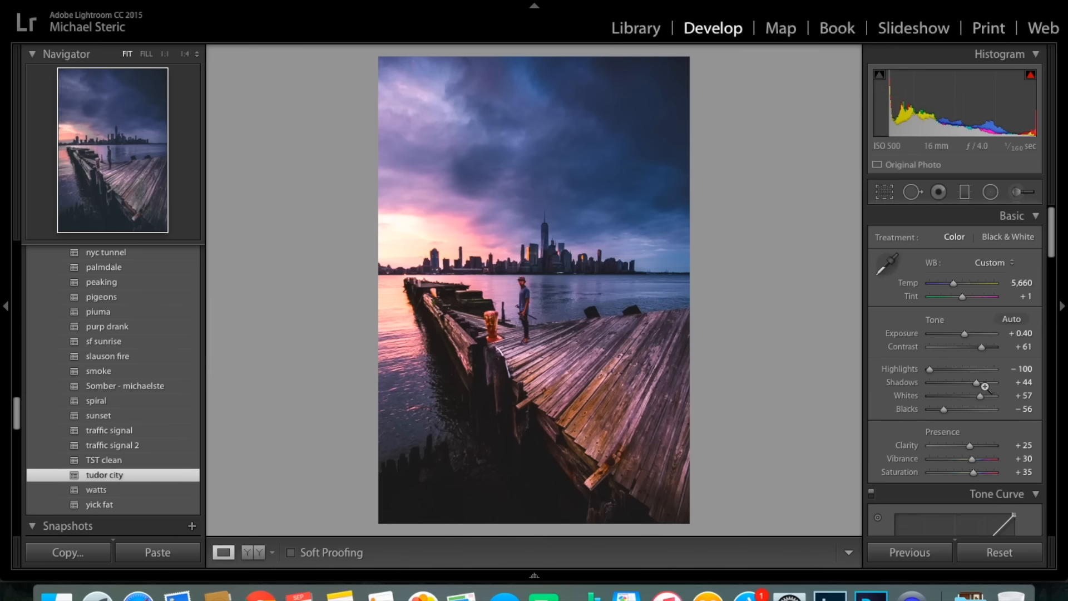
scroll(972, 355, "down", 5)
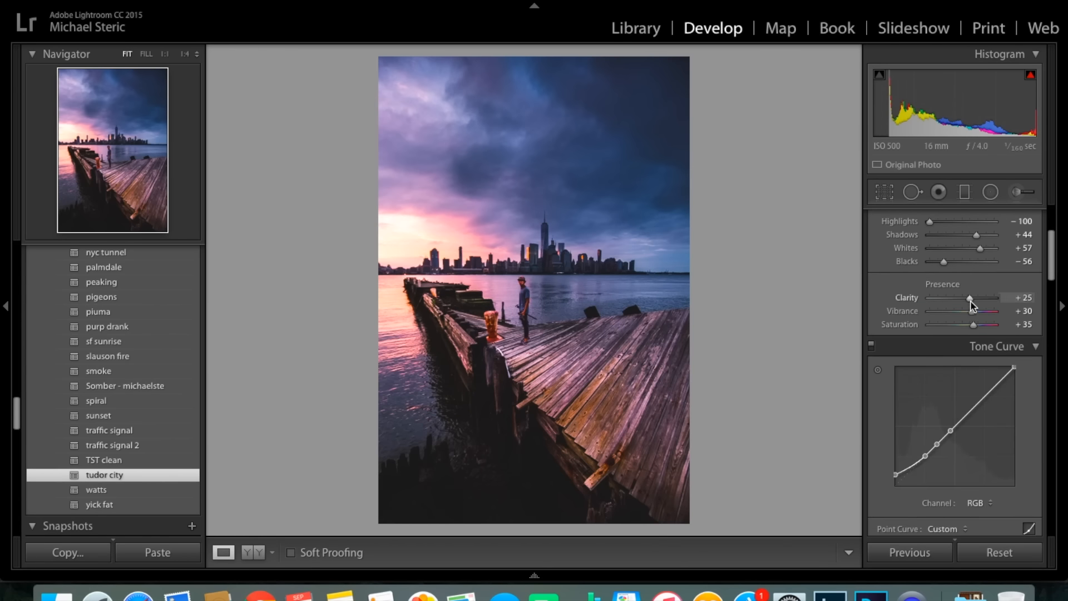
left_click_drag(971, 298, 983, 299)
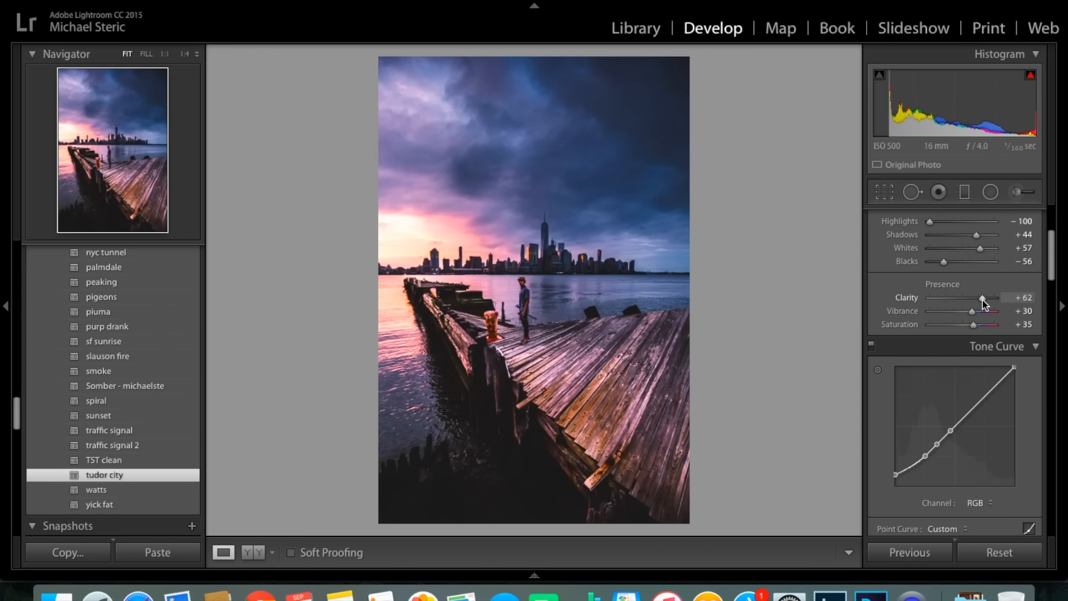
Try an Aqua hue of +86 and a Blue hue of -100 in HSL, undoing both shifts.
scroll(934, 446, "down", 7)
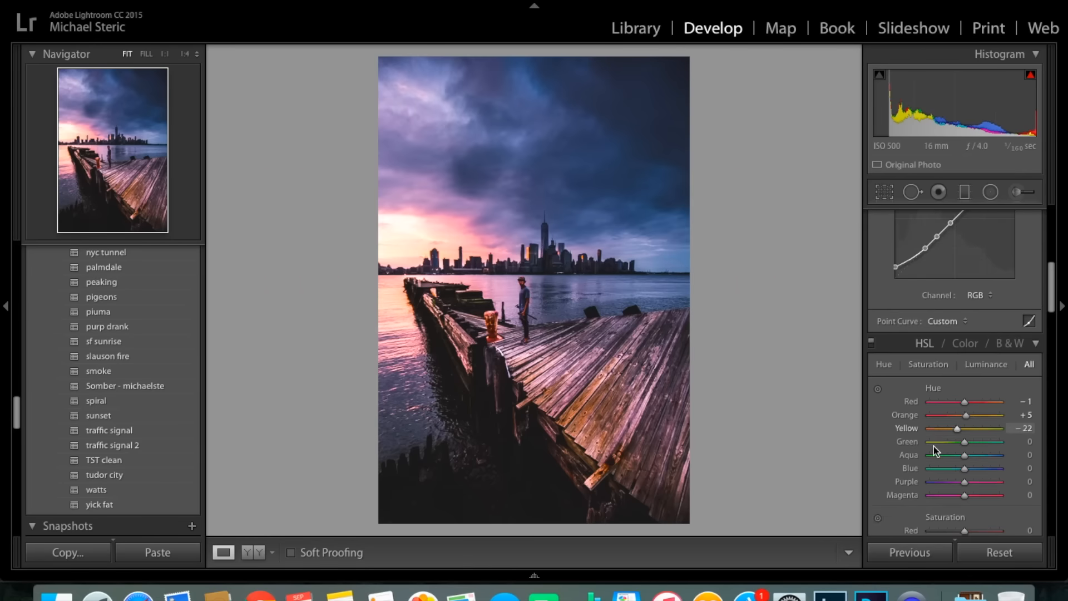
scroll(934, 446, "down", 1)
left_click_drag(966, 414, 823, 432)
key("super+z")
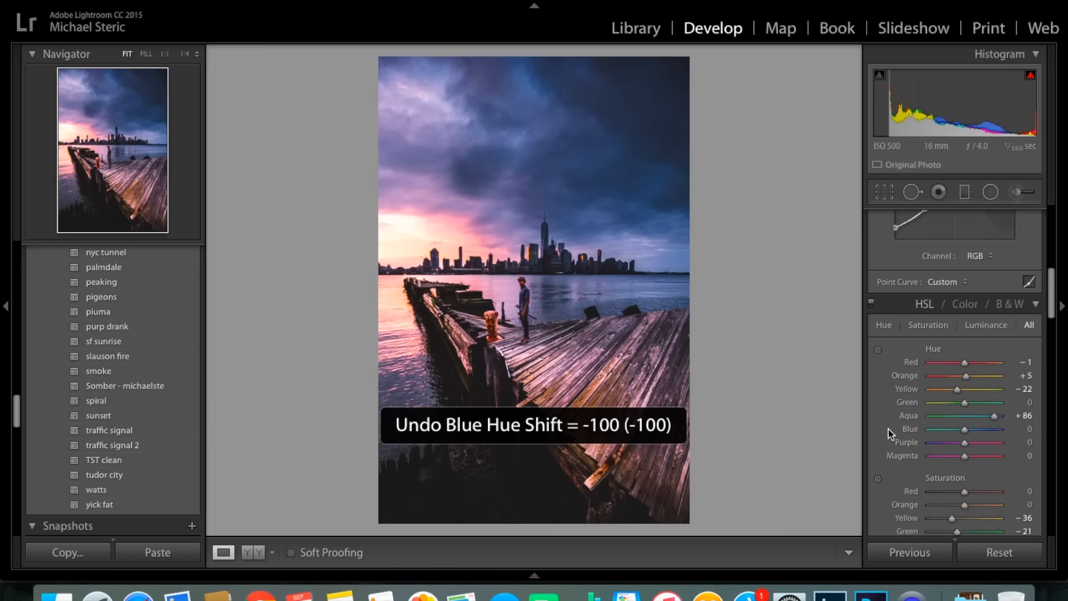
key("super+z")
scroll(1009, 423, "down", 1)
scroll(1010, 433, "down", 3)
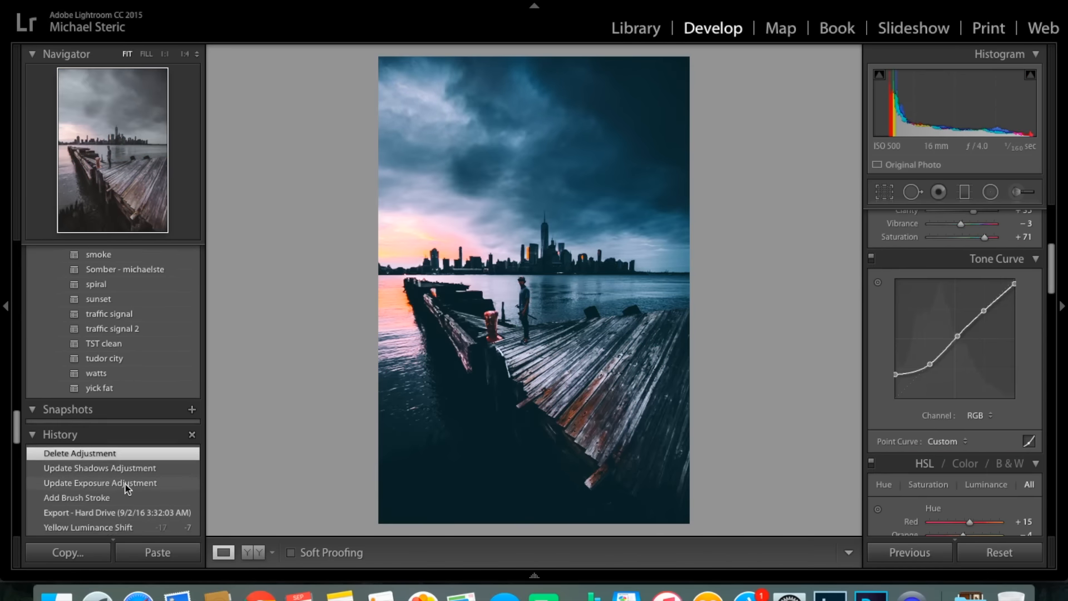
Try reverting the photo to an earlier Update Color Tint Adjustment history state and undo it.
scroll(122, 490, "down", 3)
scroll(126, 489, "down", 10)
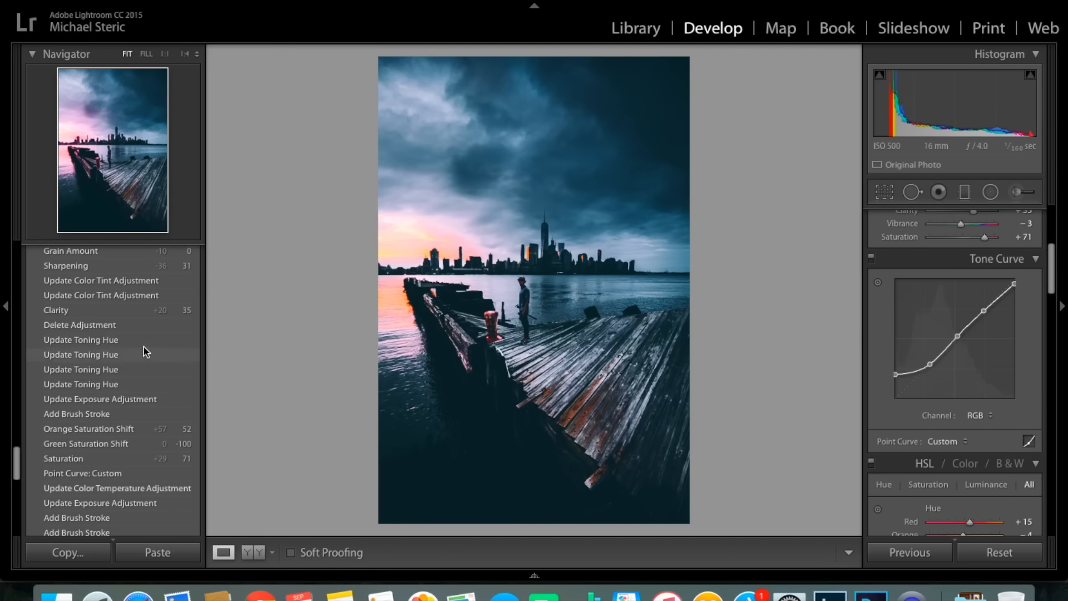
scroll(141, 366, "down", 3)
scroll(155, 441, "down", 9)
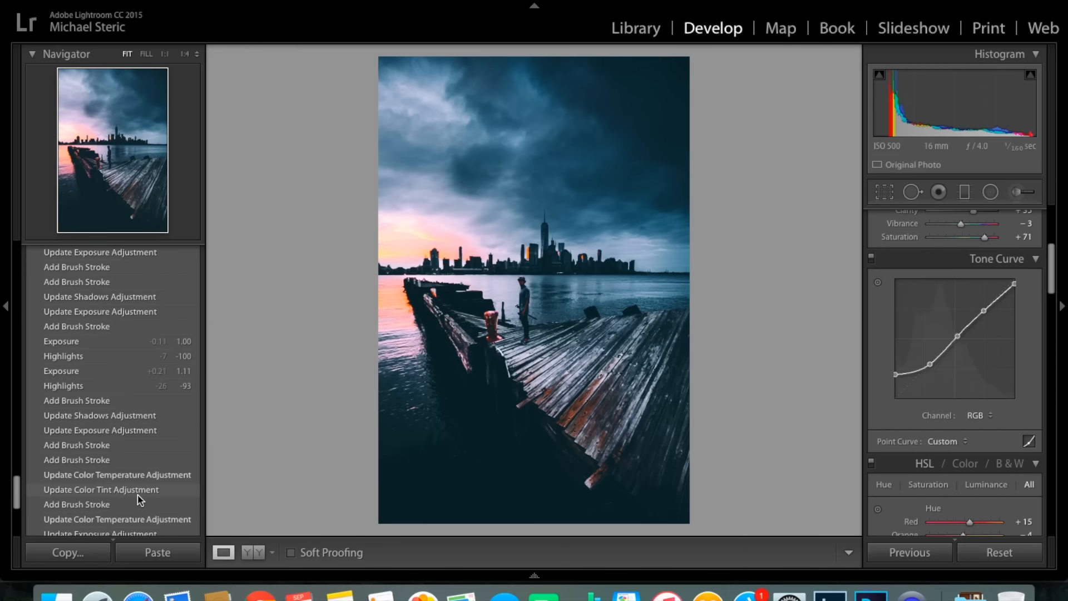
left_click(145, 495)
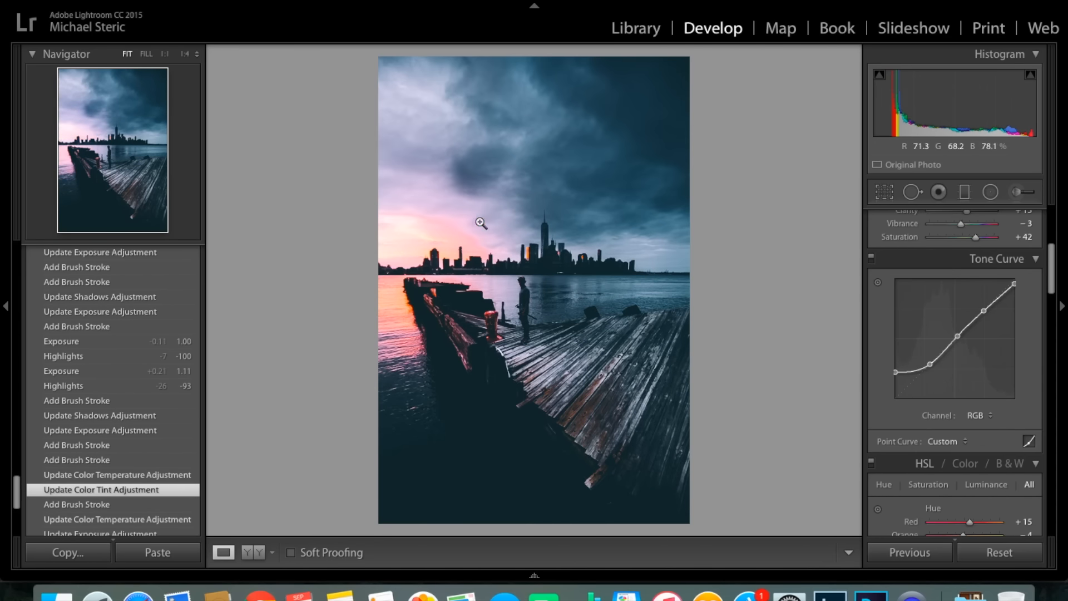
key("super+z")
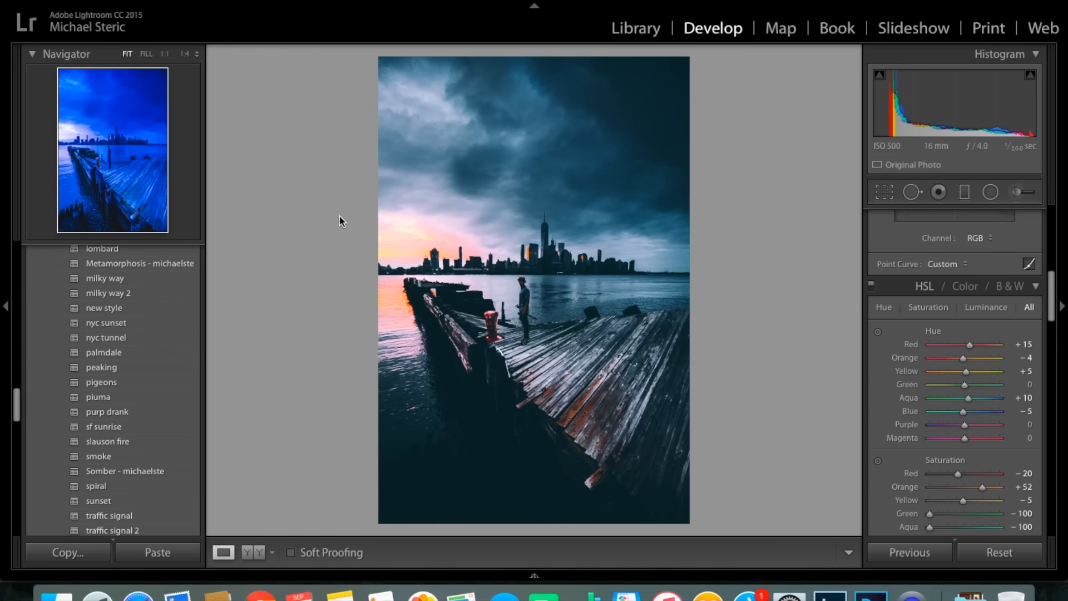
Look at the Graduated Filter settings and close the tool without adding a filter.
scroll(990, 352, "up", 10)
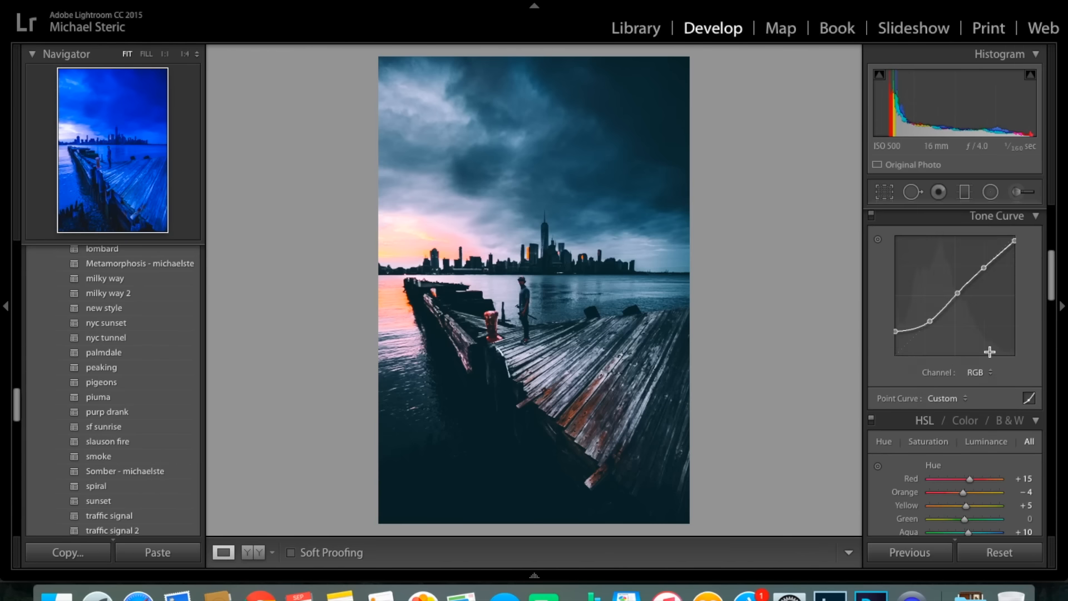
left_click(965, 192)
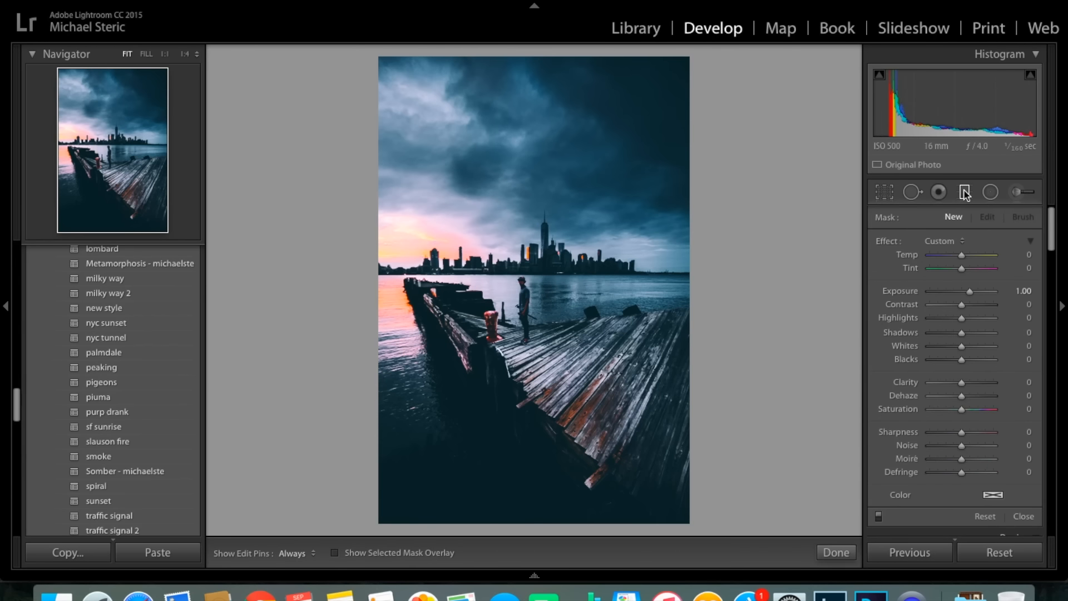
left_click(965, 192)
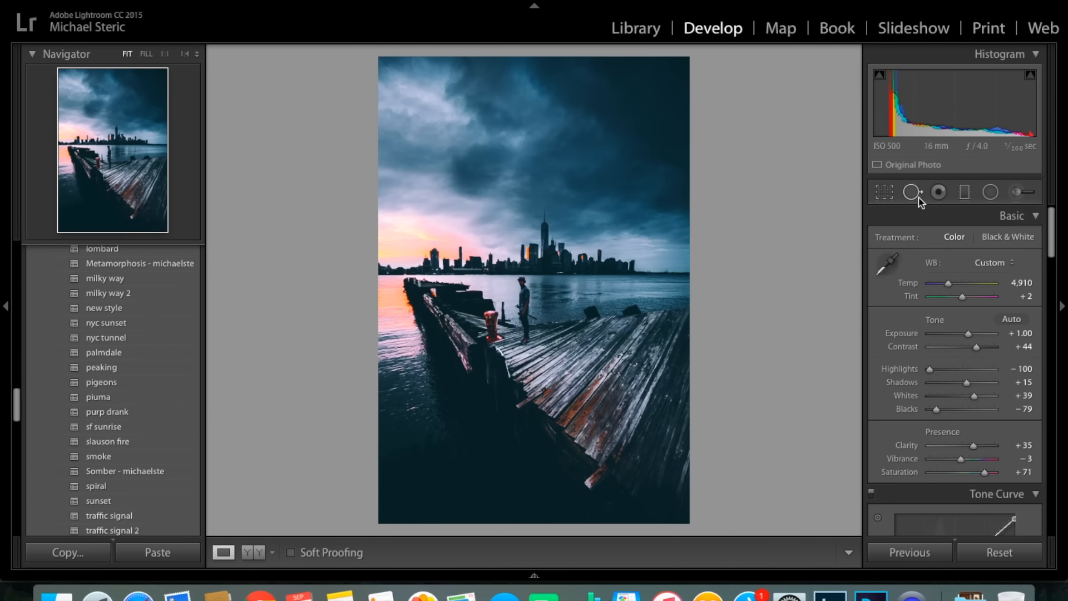
Show the Adjustment Brush pins and compare the photo side by side before and after editing, returning to the single view.
left_click(1016, 193)
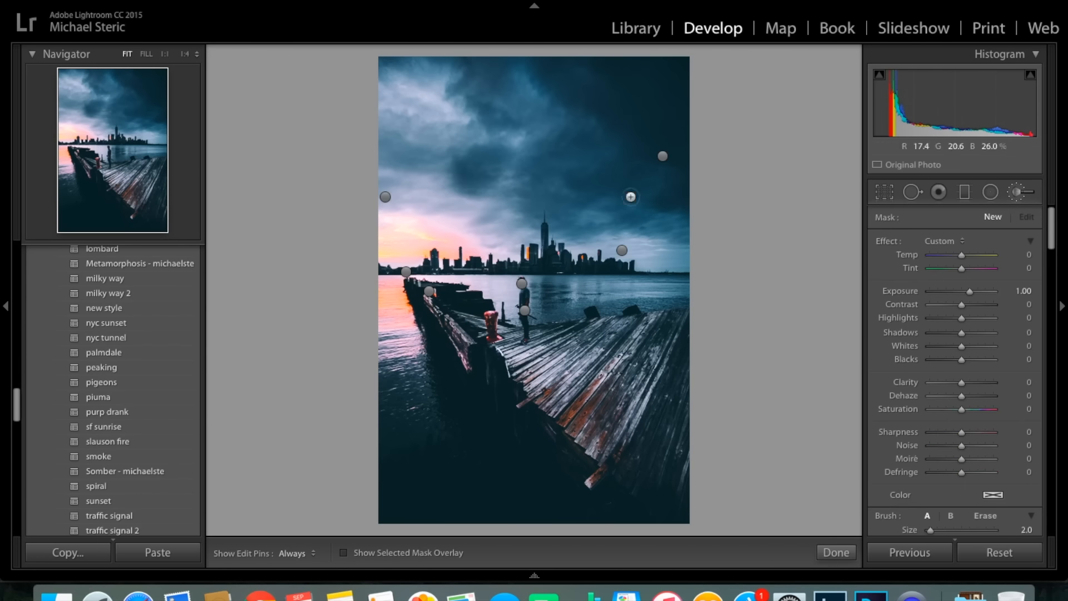
key("y")
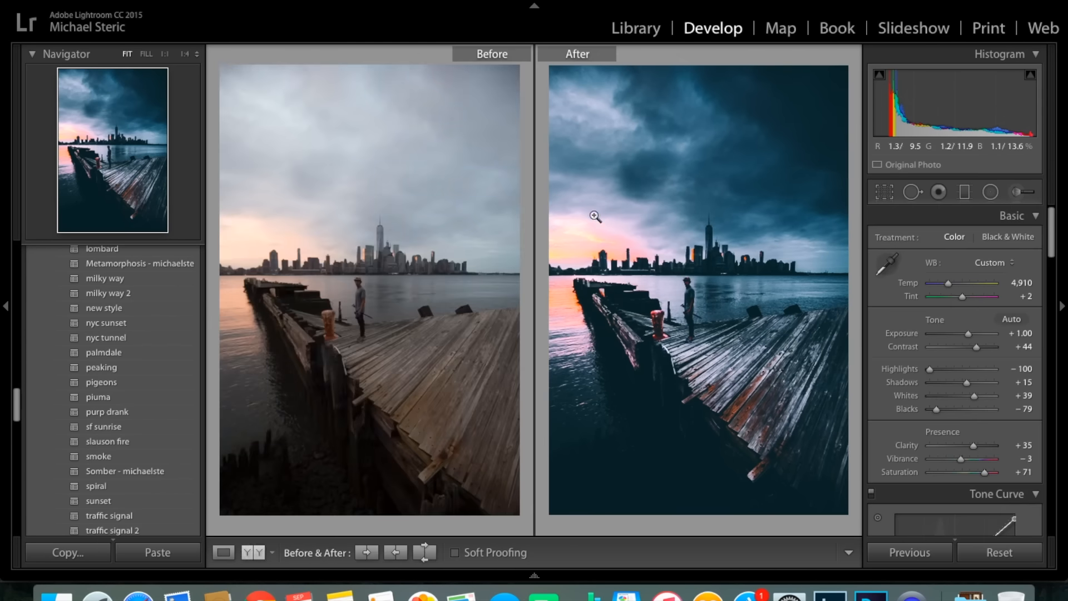
key("y")
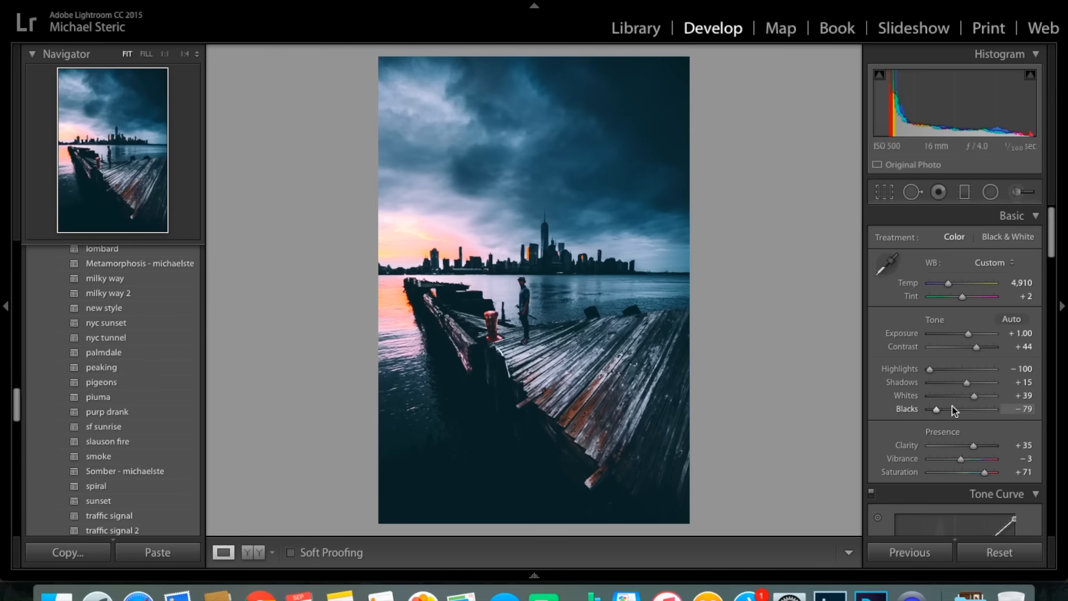
Review the photo's Basic, Tone Curve, HSL, Split Toning, Lens Corrections, Effects and Camera Calibration settings.
scroll(996, 367, "down", 2)
scroll(976, 336, "up", 2)
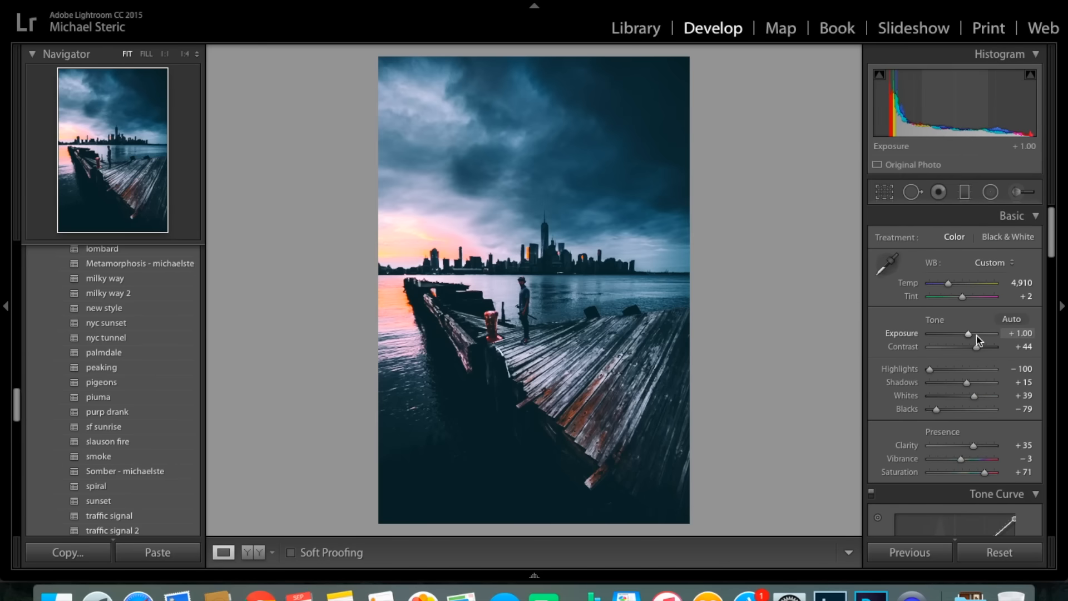
scroll(901, 318, "down", 8)
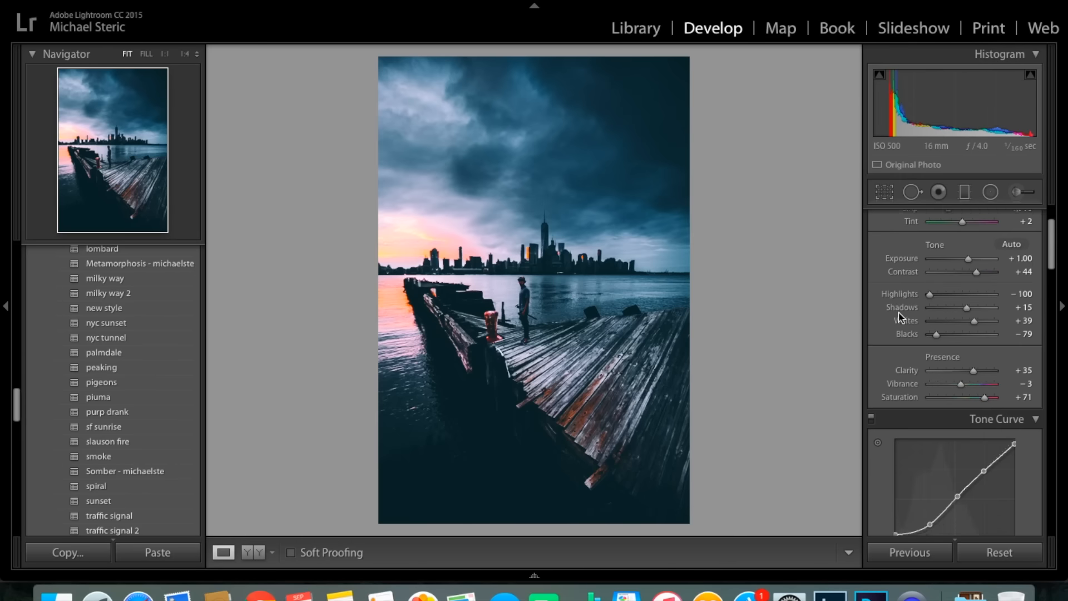
scroll(899, 313, "down", 10)
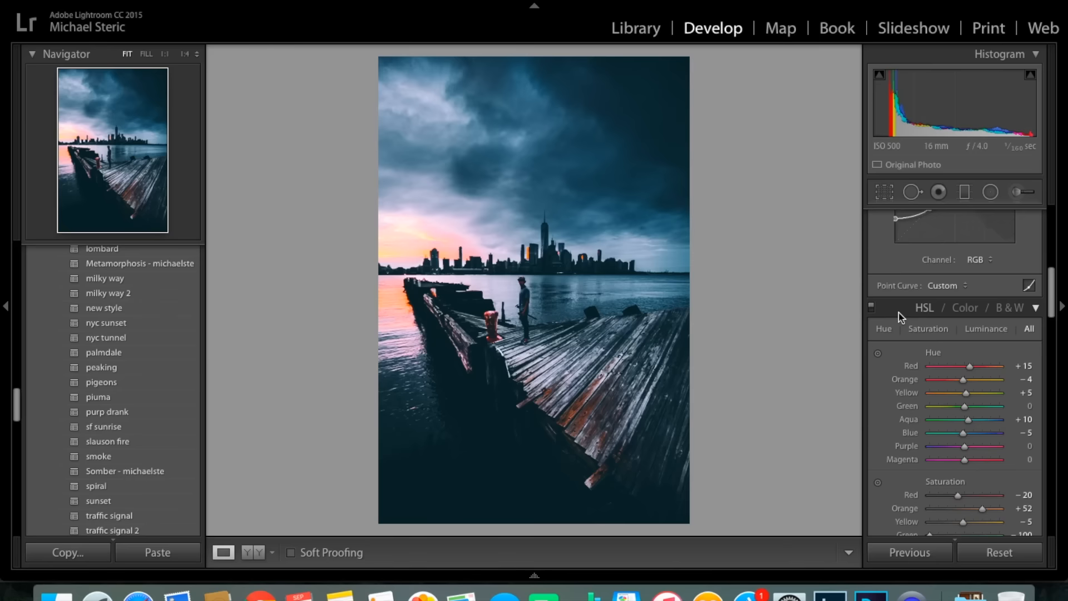
scroll(902, 317, "down", 3)
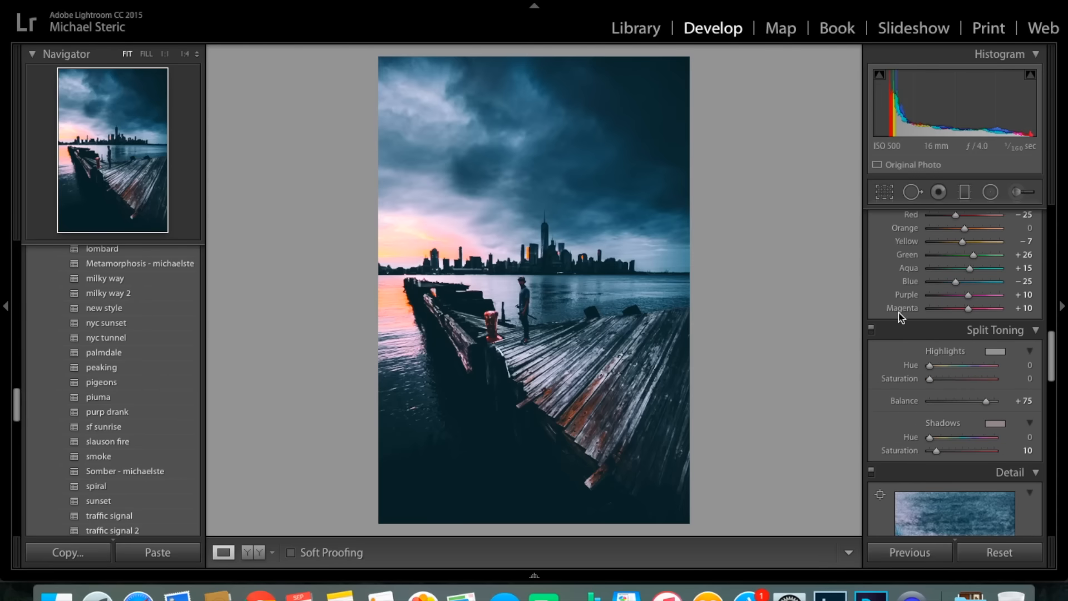
scroll(902, 317, "down", 12)
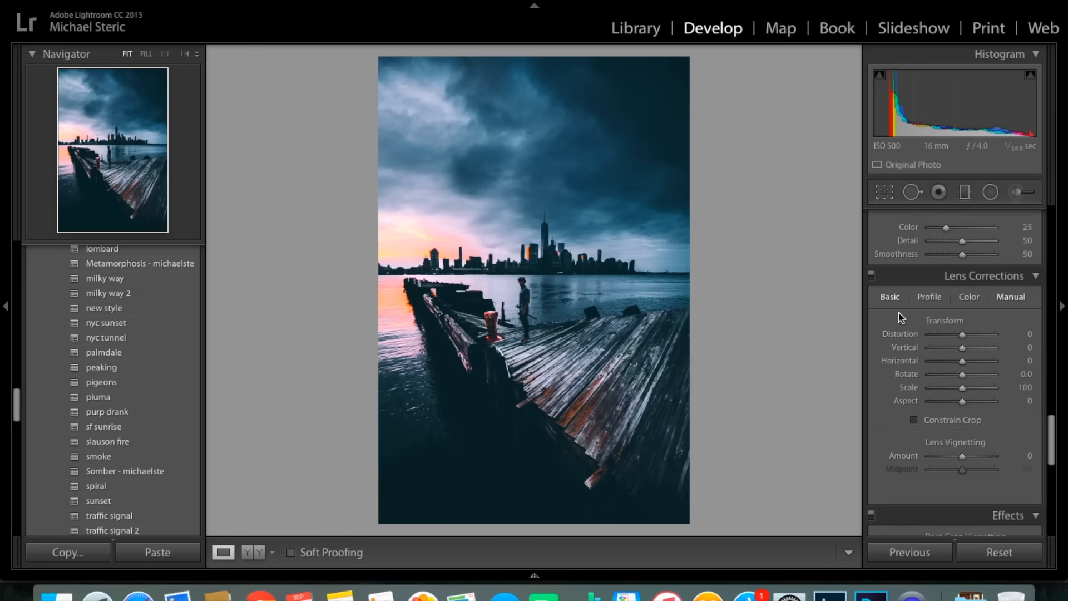
scroll(901, 317, "down", 8)
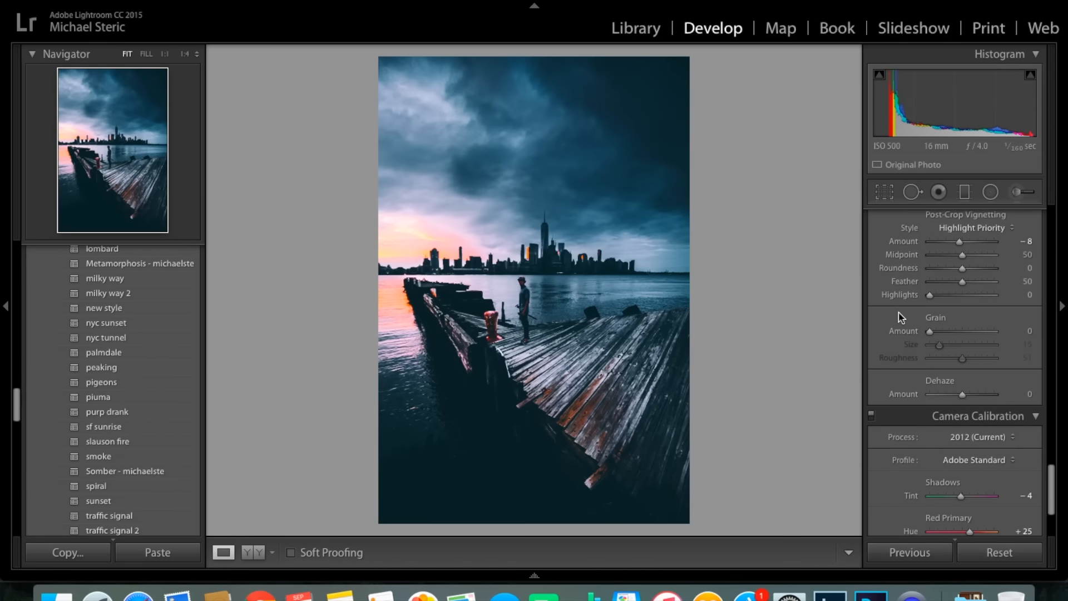
scroll(902, 317, "up", 20)
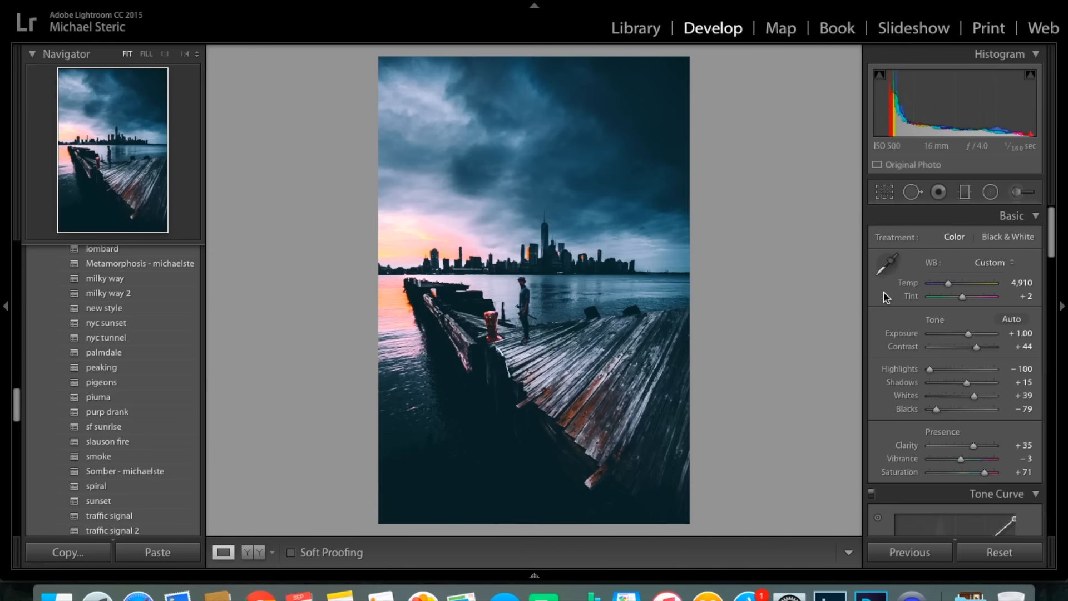
scroll(891, 336, "down", 10)
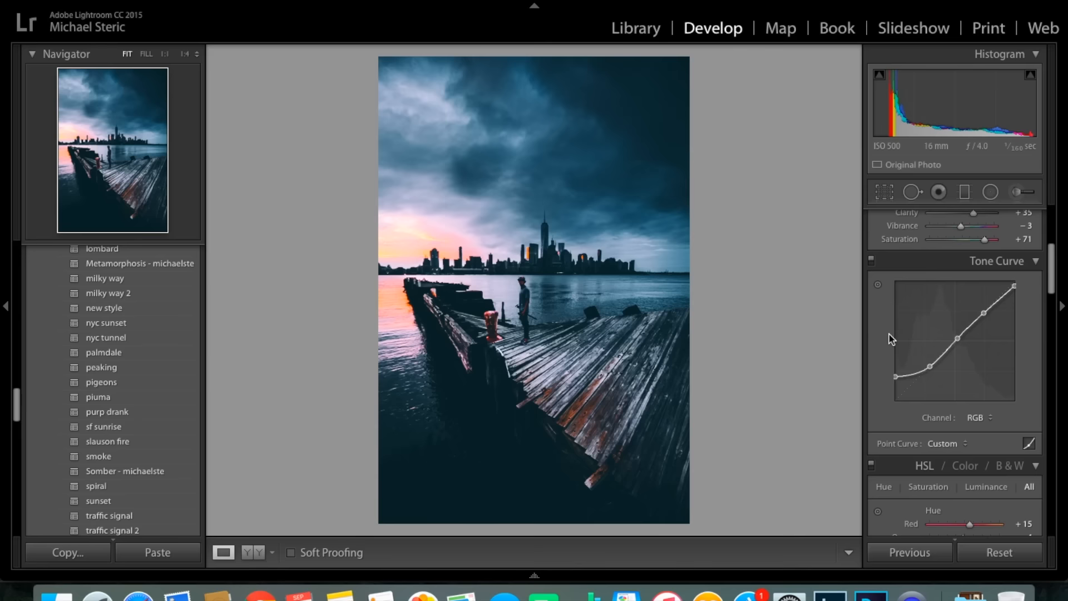